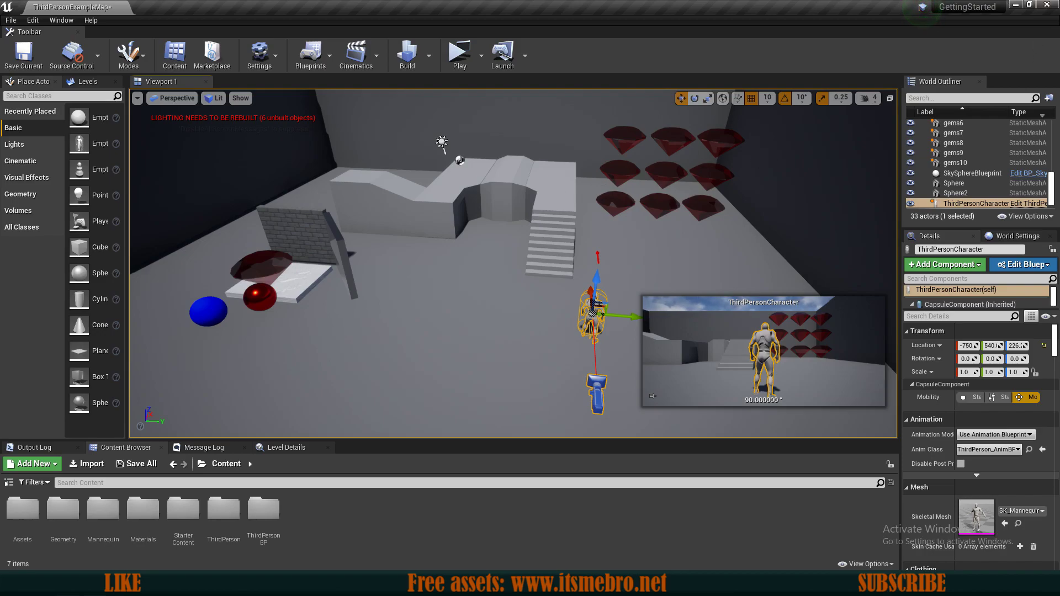
Select the Linear_Stair_StaticMesh staircase in the level and widen the World Outliner and Details area
left_click(538, 243)
key("w")
right_click_drag(645, 247, 613, 252)
key("d")
key("s")
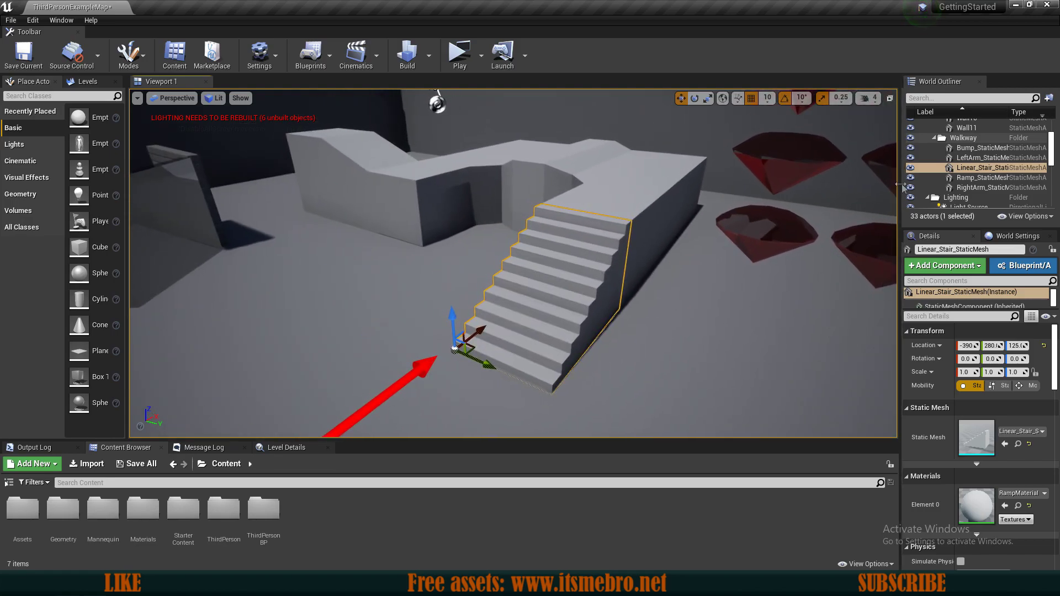
left_click_drag(898, 183, 802, 183)
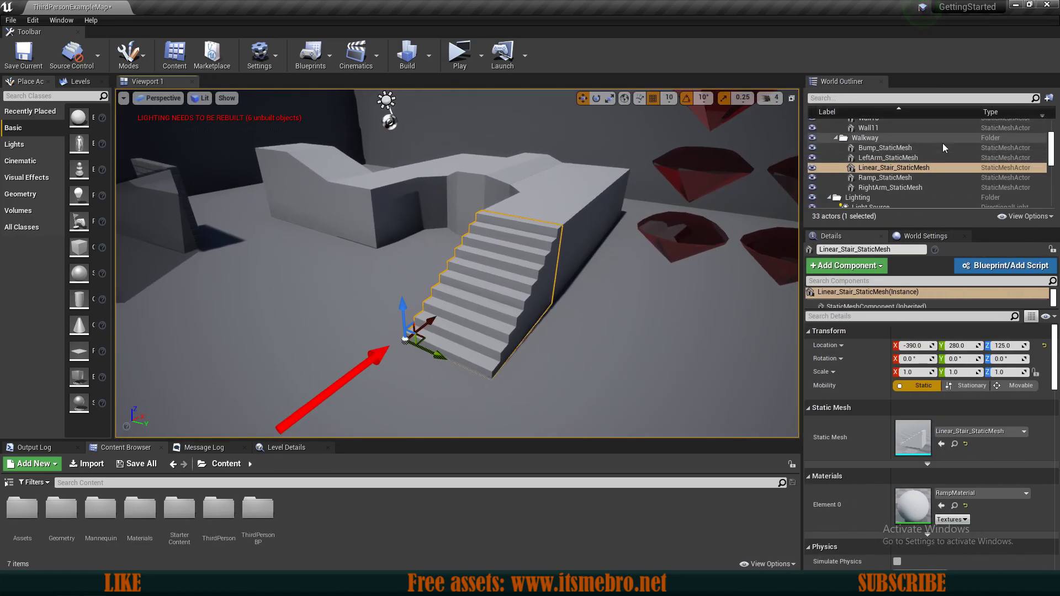
left_click(992, 169)
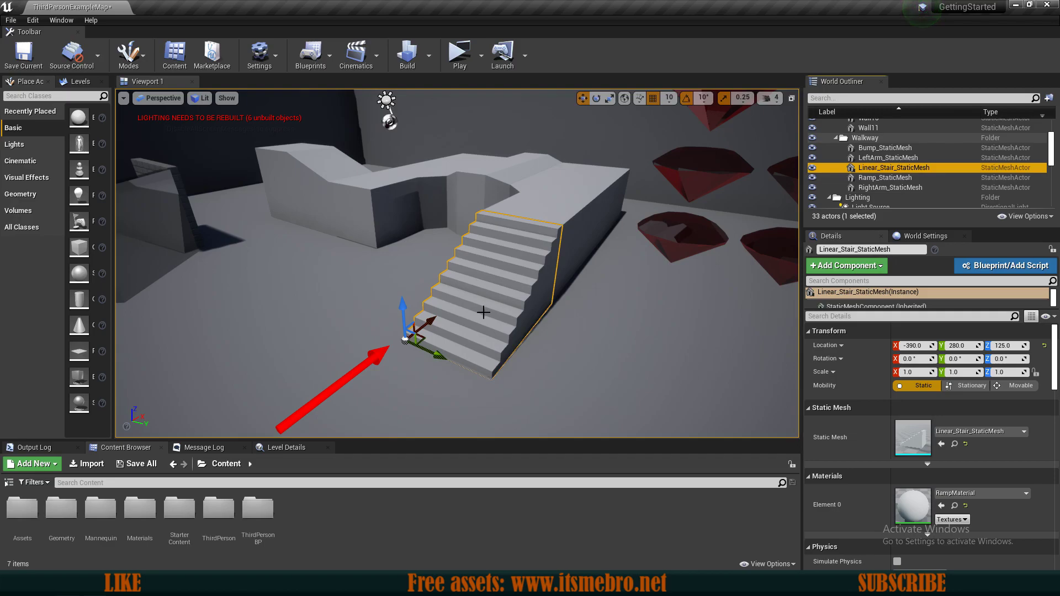
mouse_move(536, 283)
right_mouse_down()
mouse_move(472, 263)
mouse_move(557, 271)
mouse_move(519, 272)
mouse_move(537, 283)
right_mouse_up()
key("s")
key("a")
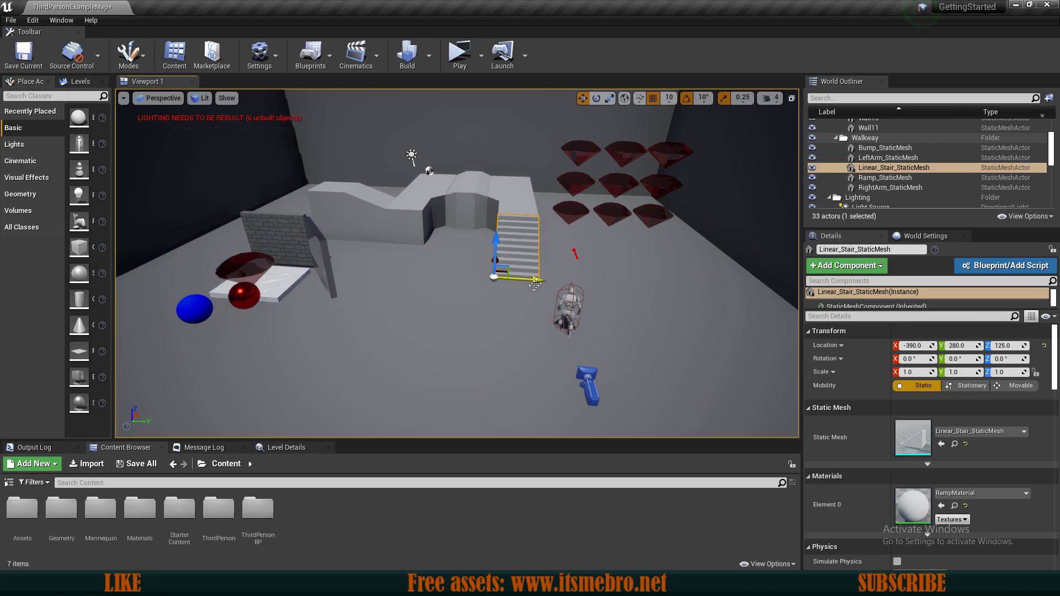
Start creating a Blueprint Class in the Content folder and check the All Classes section of the parent class choices
right_click(423, 525)
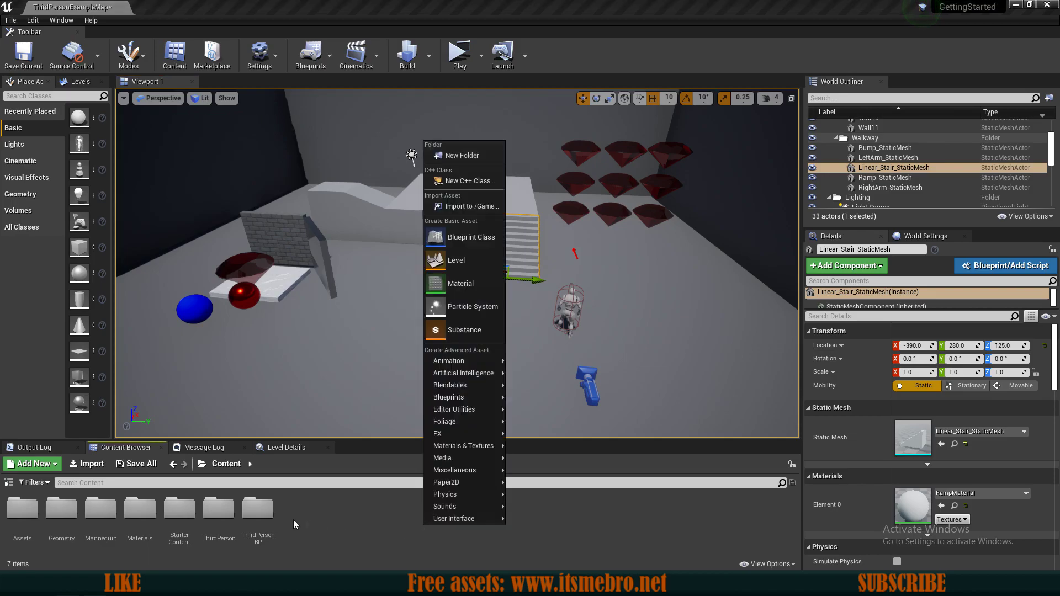
left_click(476, 239)
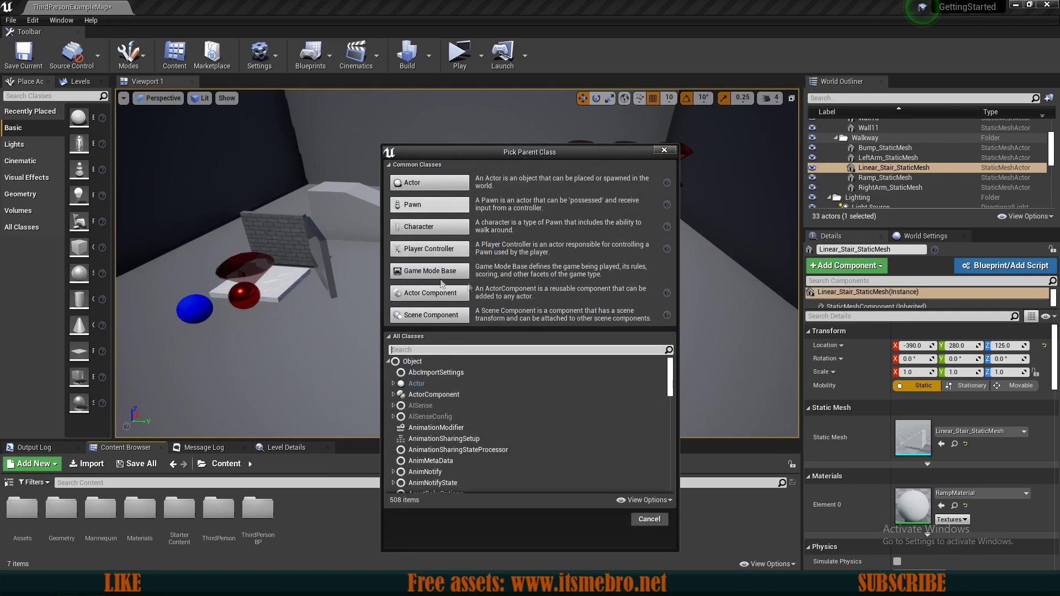
left_click(407, 336)
left_click(398, 337)
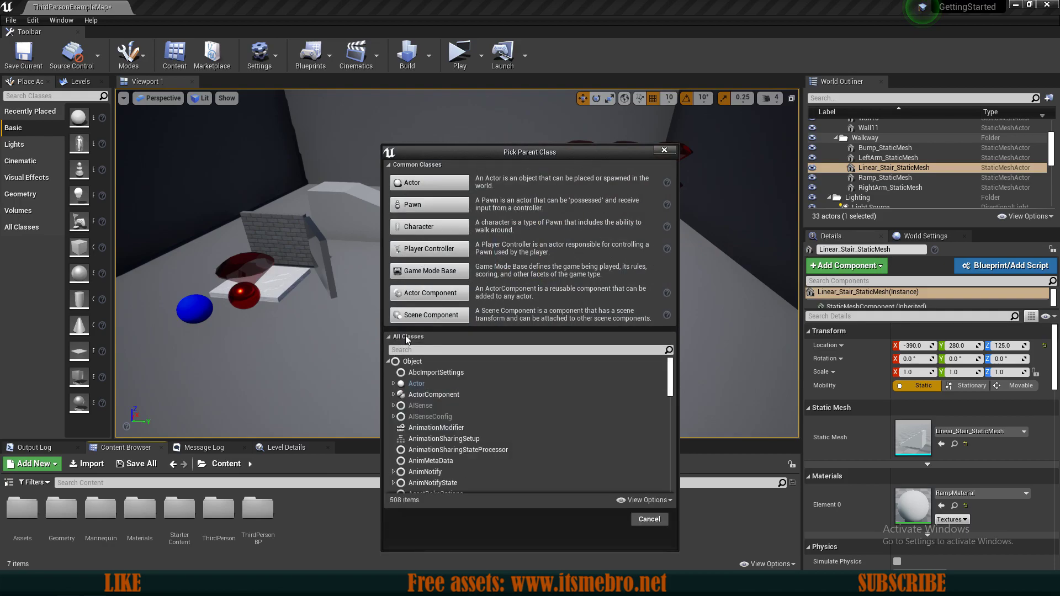
left_click(409, 335)
left_click(408, 336)
left_click(405, 338)
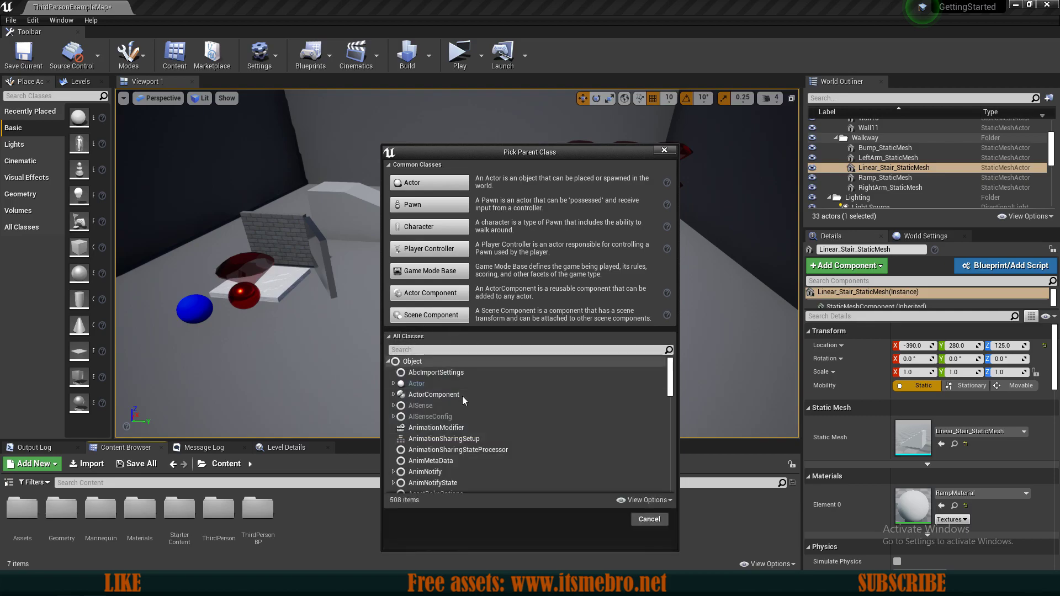
Examine the full list of available parent classes, including DragDropOperation and FoliageType
scroll(470, 398, "down", 15)
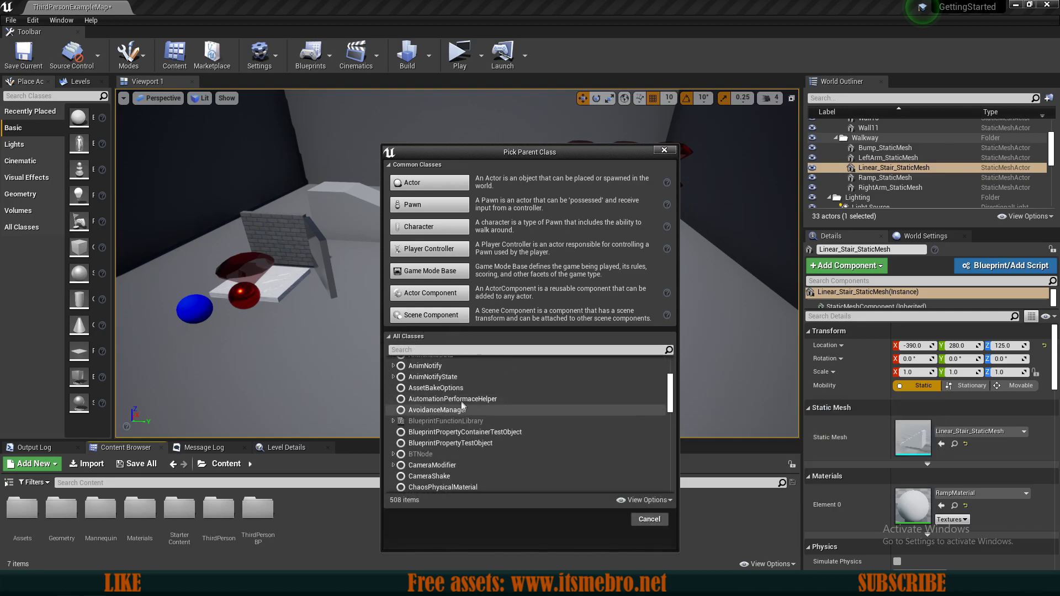
scroll(458, 418, "down", 15)
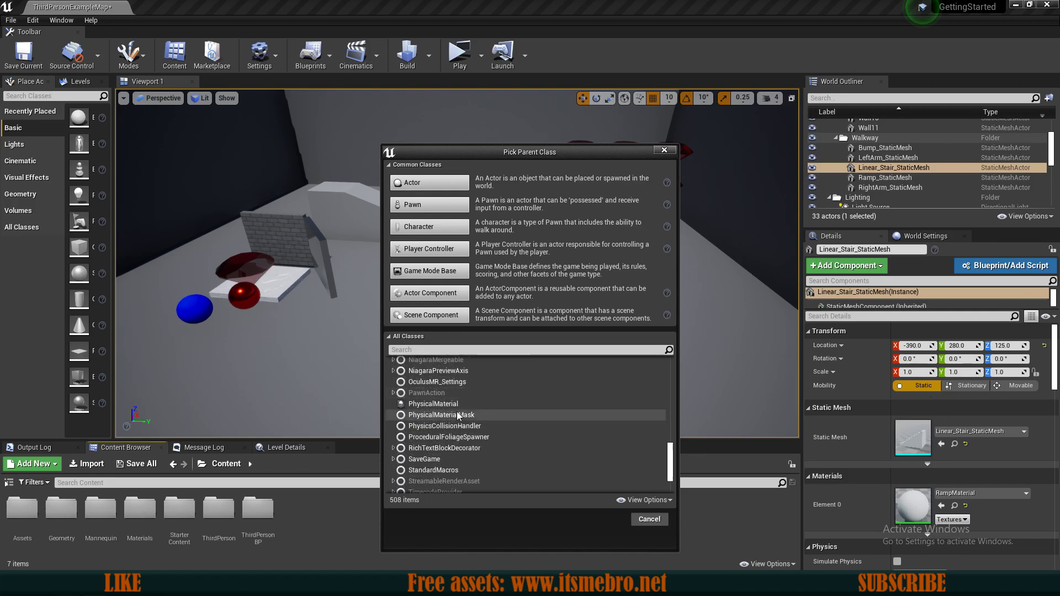
scroll(432, 455, "up", 20)
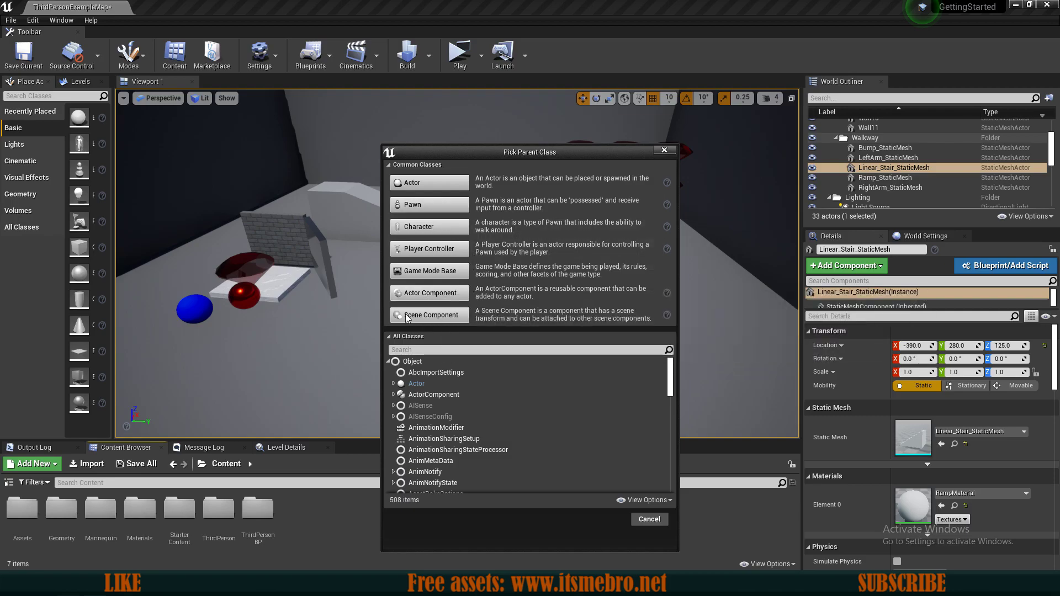
scroll(415, 417, "down", 2)
scroll(435, 414, "down", 10)
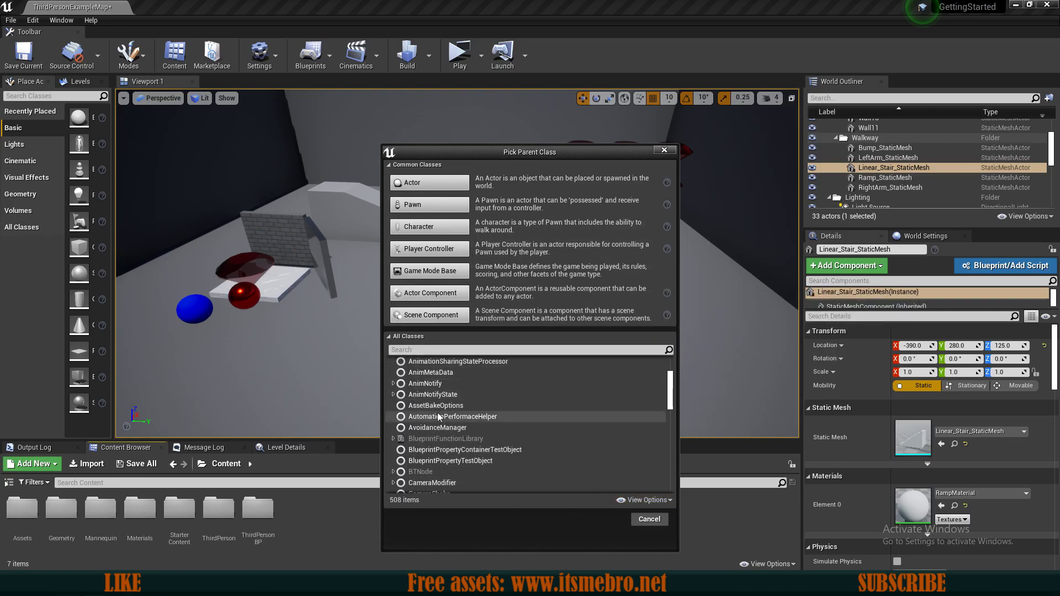
scroll(486, 419, "up", 6)
scroll(478, 422, "down", 5)
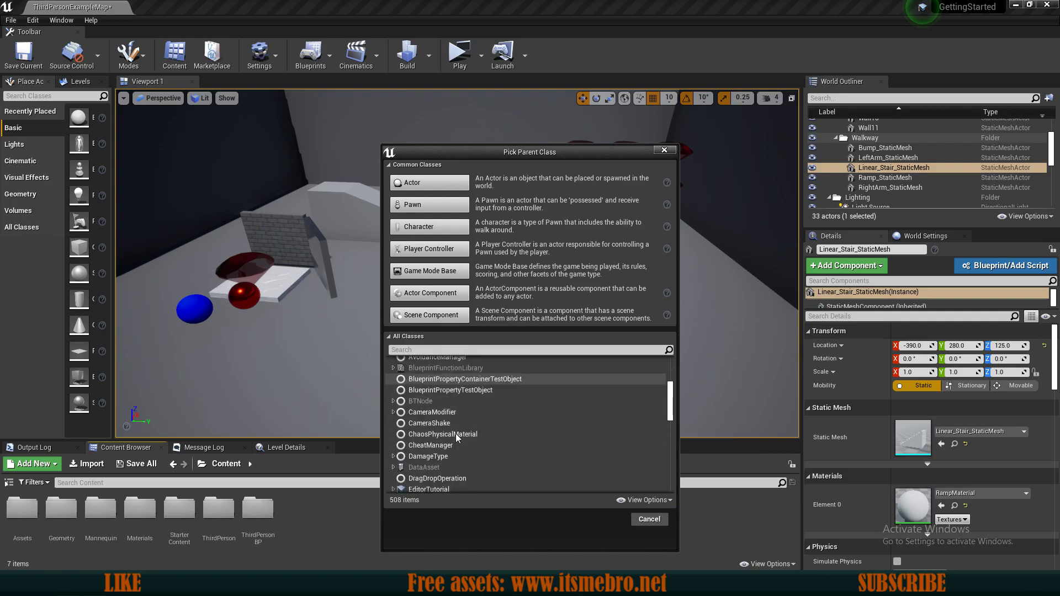
left_click(448, 424)
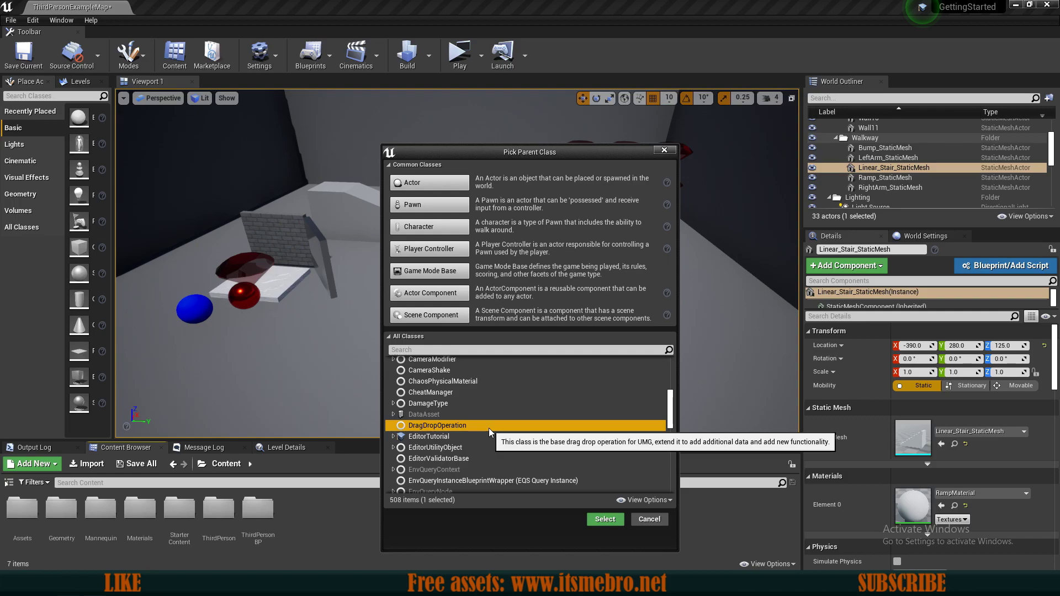
scroll(484, 420, "down", 3)
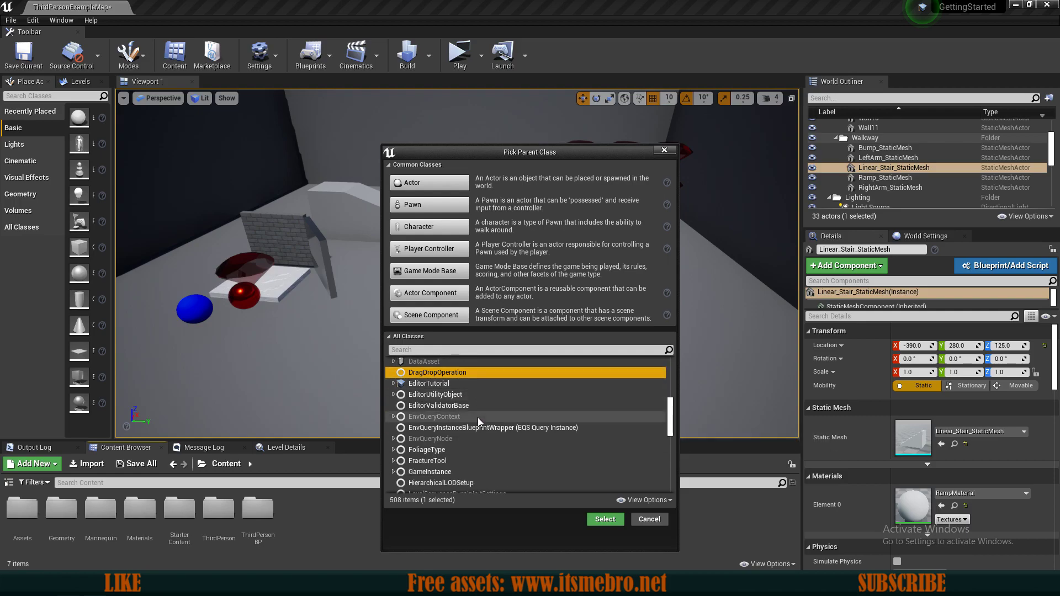
left_click(440, 451)
scroll(475, 446, "down", 5)
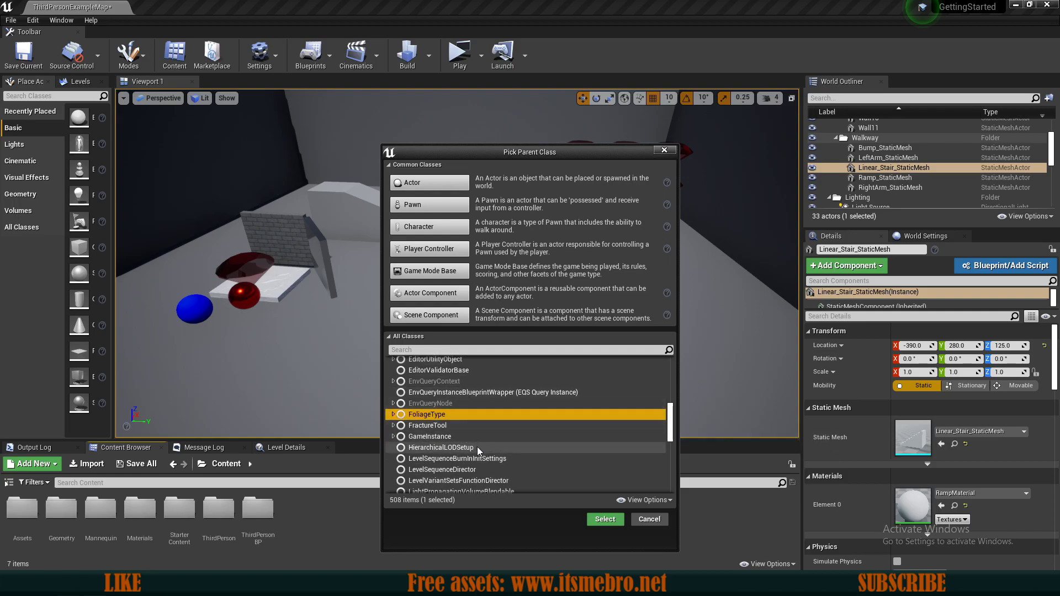
scroll(481, 428, "up", 1)
scroll(481, 428, "down", 10)
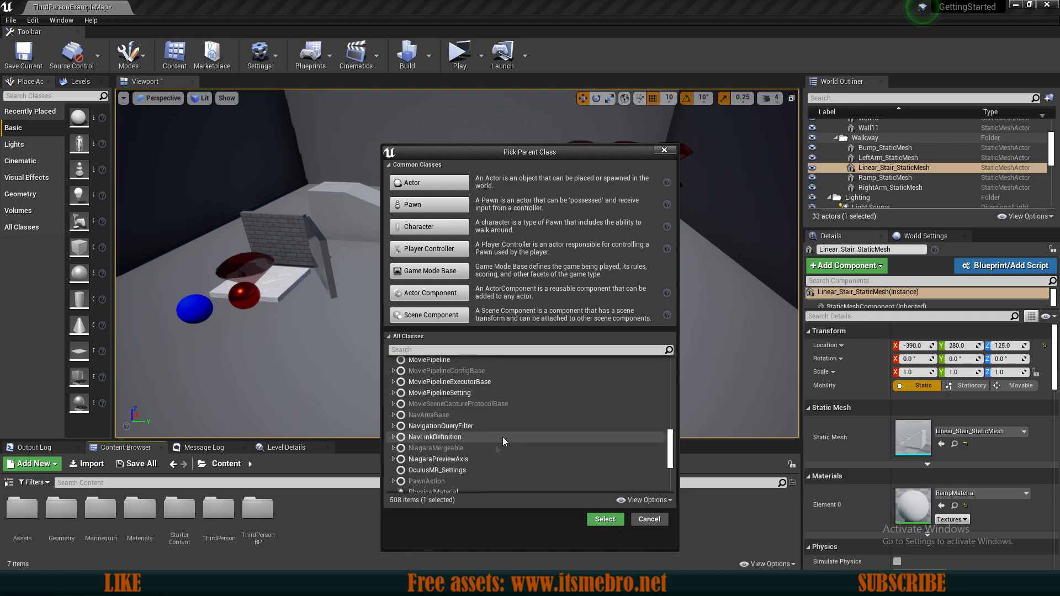
scroll(485, 437, "down", 6)
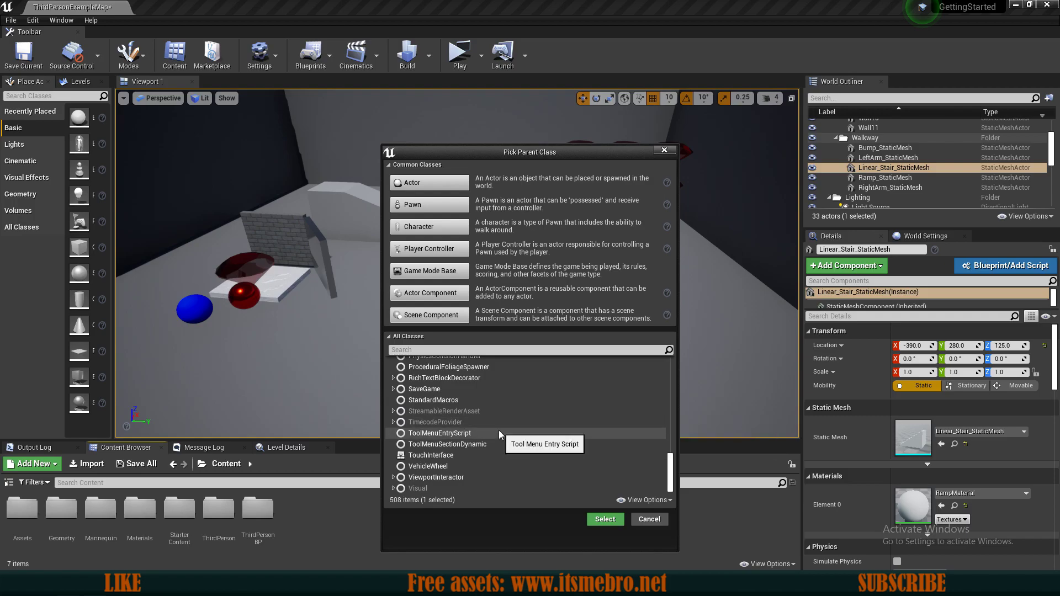
Create the Blueprint from the Actor parent class with its default name and place an instance on the floor in front of the walkway
left_click(445, 183)
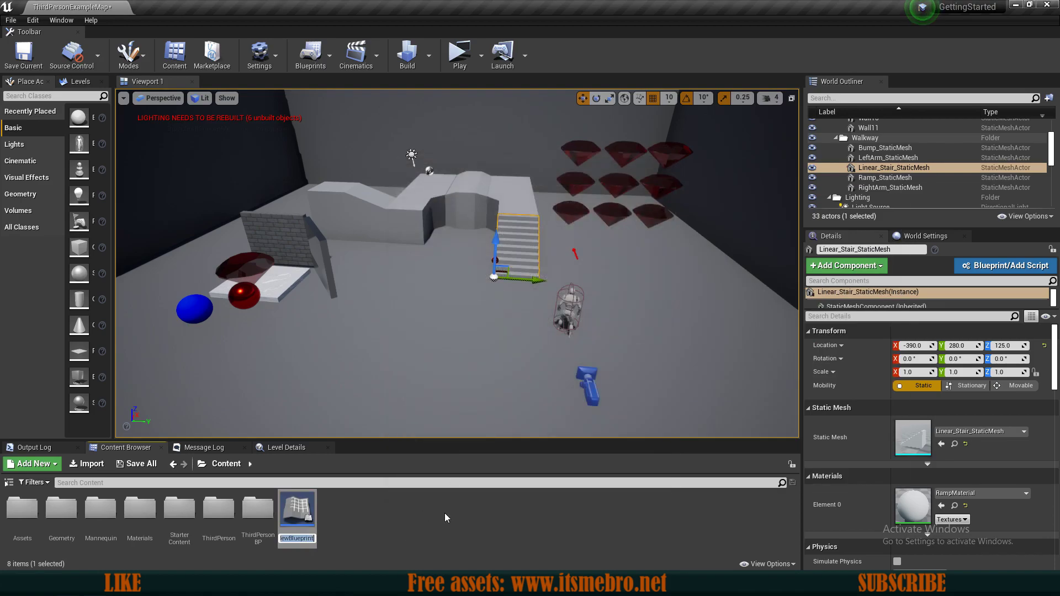
key("Return")
left_click_drag(303, 494, 411, 272)
right_click_drag(411, 271, 381, 309)
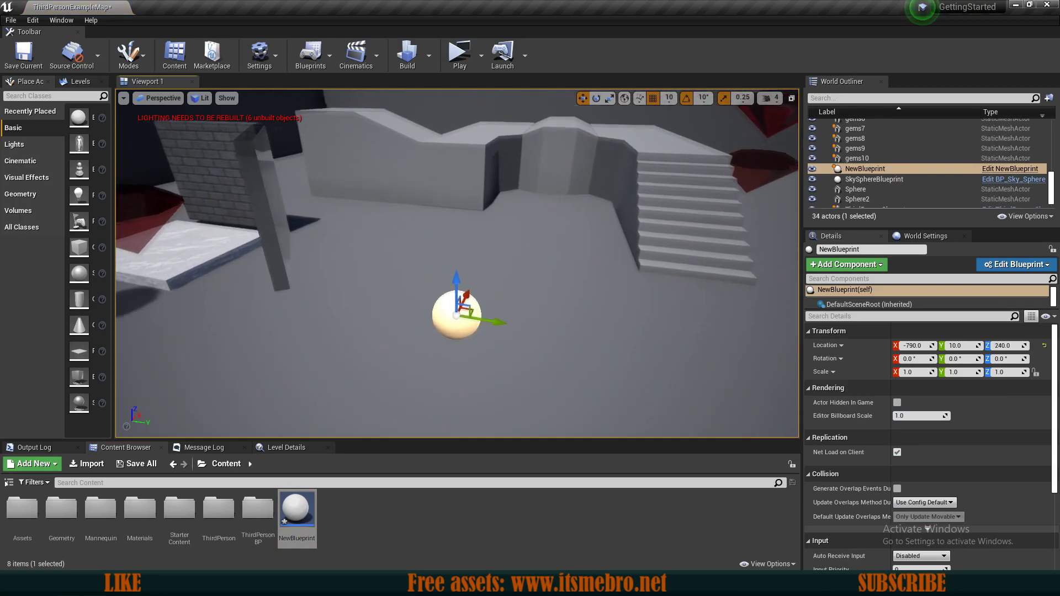
Play-test the level to check the placed Blueprint actor in game, and stop the preview
left_click(460, 53)
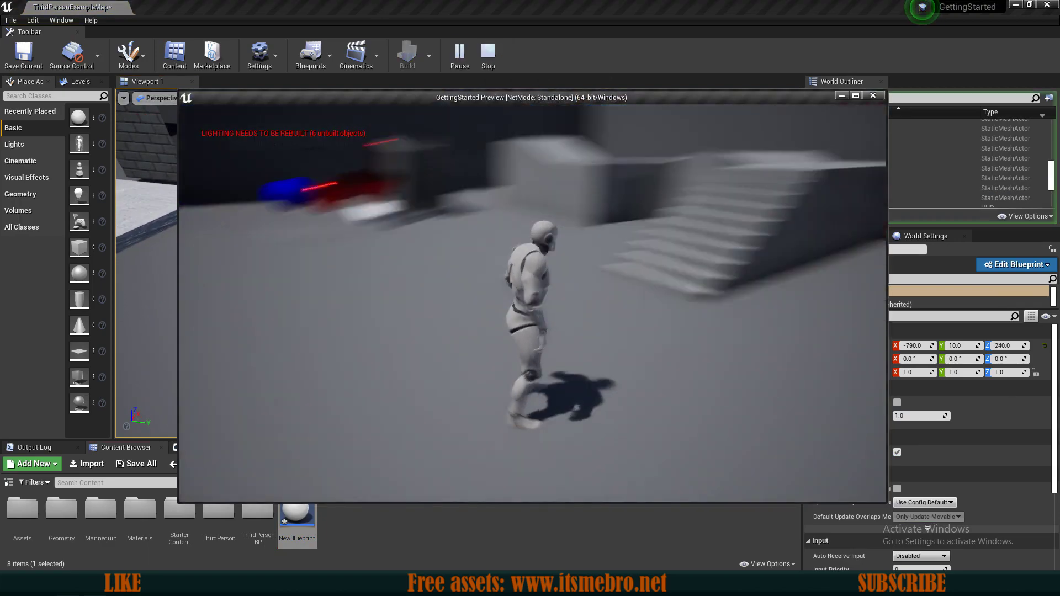
key("Escape")
left_click(429, 280)
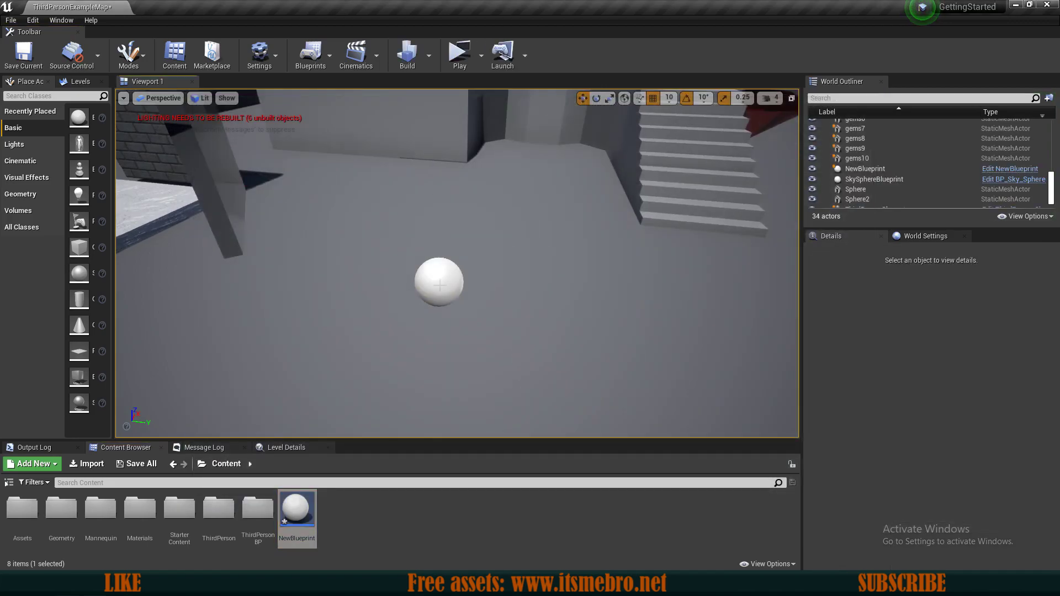
Open the NewBlueprint asset for editing
right_click_drag(429, 280, 514, 281)
key("a")
key("d")
key("s")
left_click(297, 505)
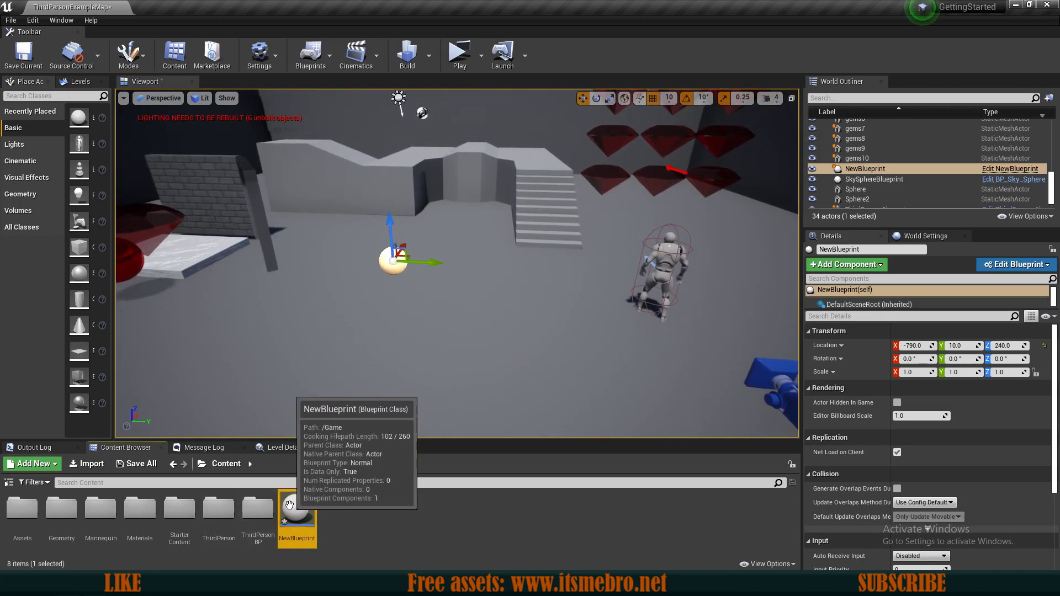
double_click(289, 505)
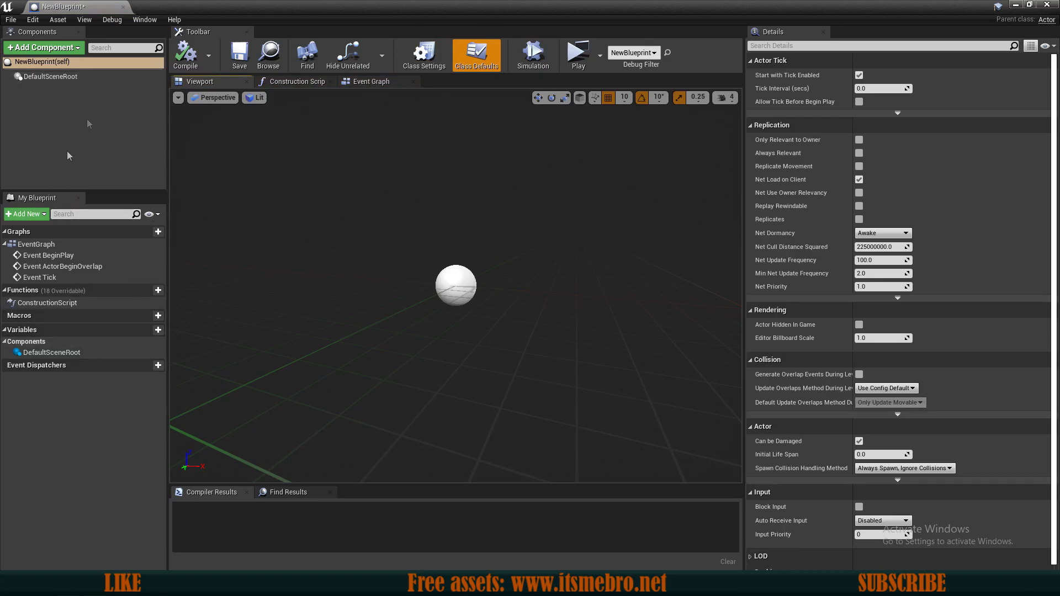
Examine the Blueprint's root component, graphs, functions, variables and class defaults, widening the preview area beside the details
left_click(37, 62)
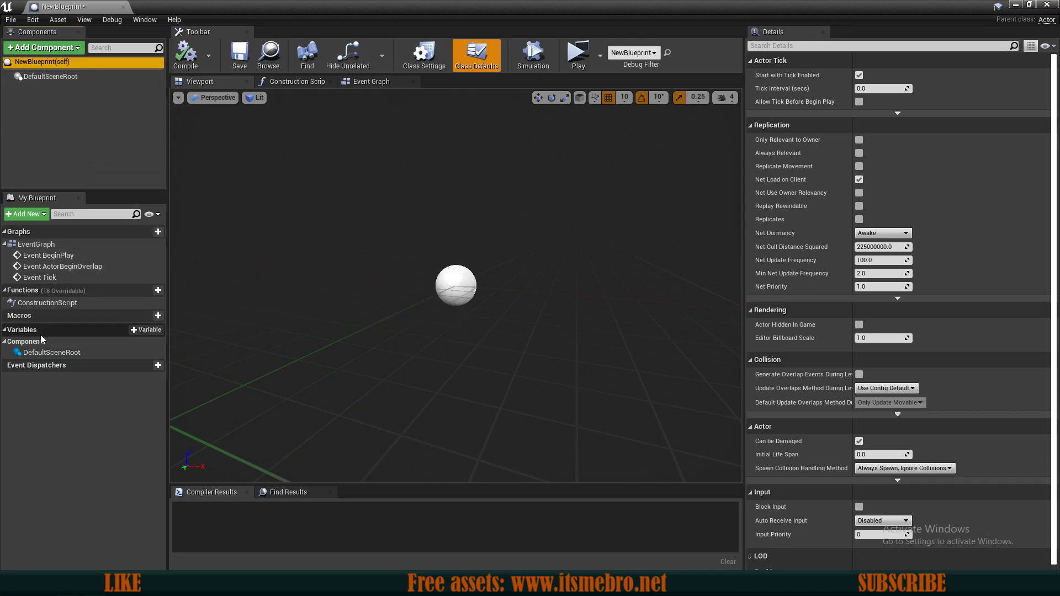
mouse_move(53, 300)
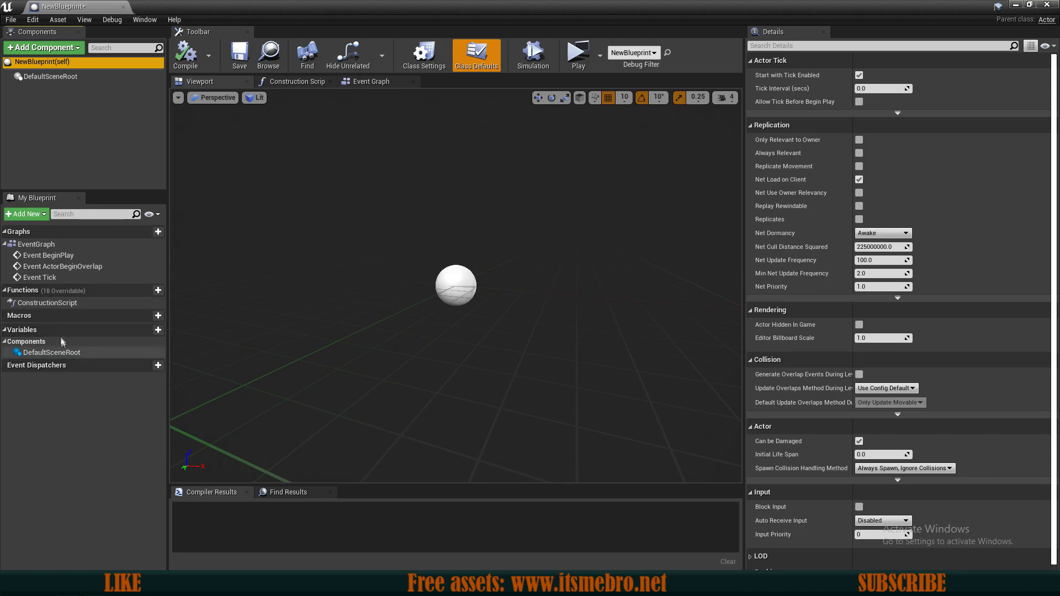
mouse_move(57, 332)
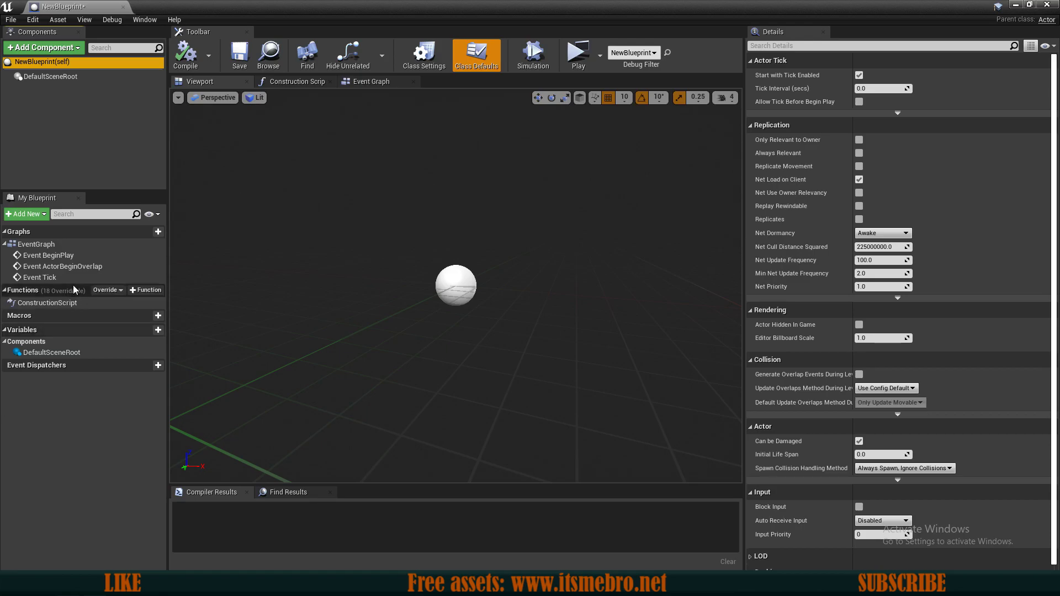
left_click_drag(742, 147, 795, 146)
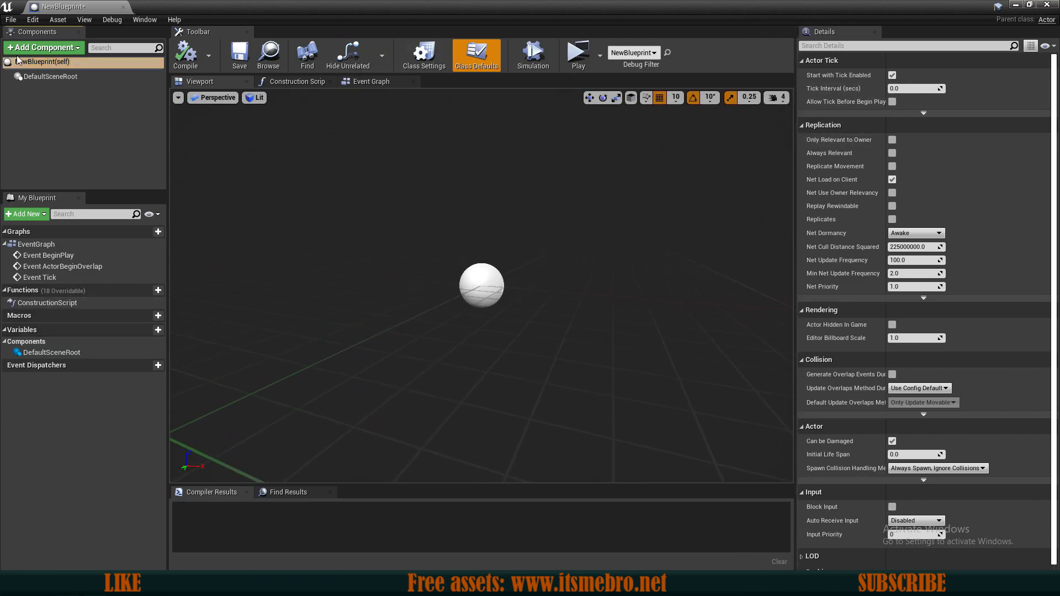
left_click(48, 63)
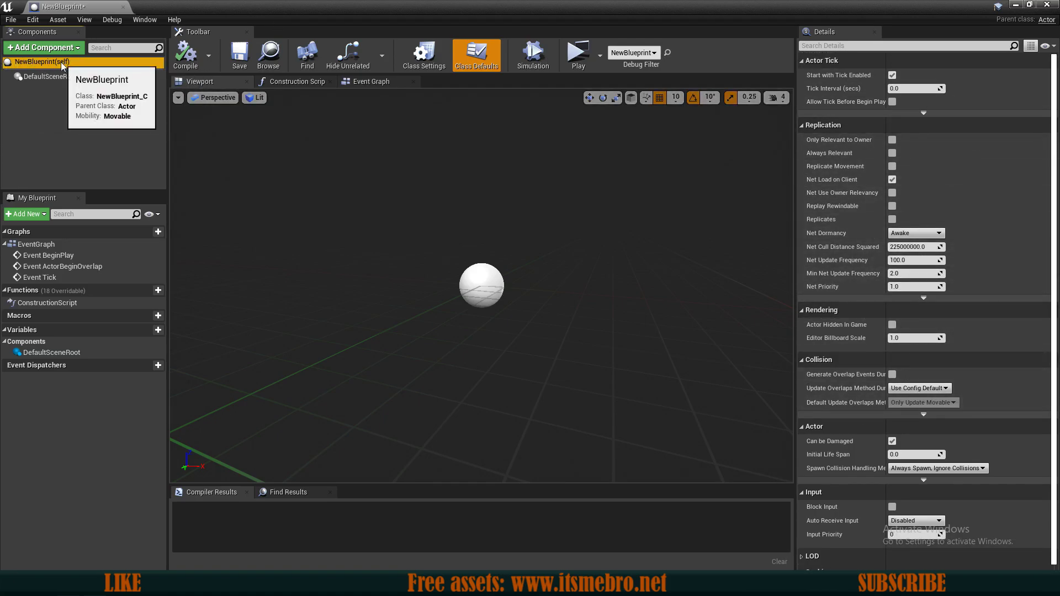
left_click(497, 62)
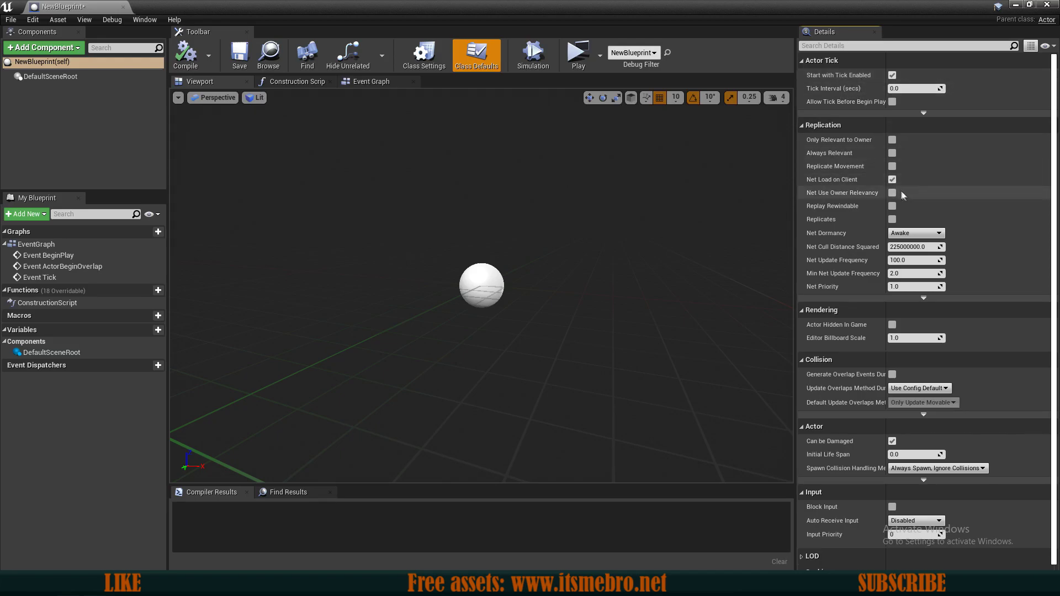
scroll(906, 199, "down", 1)
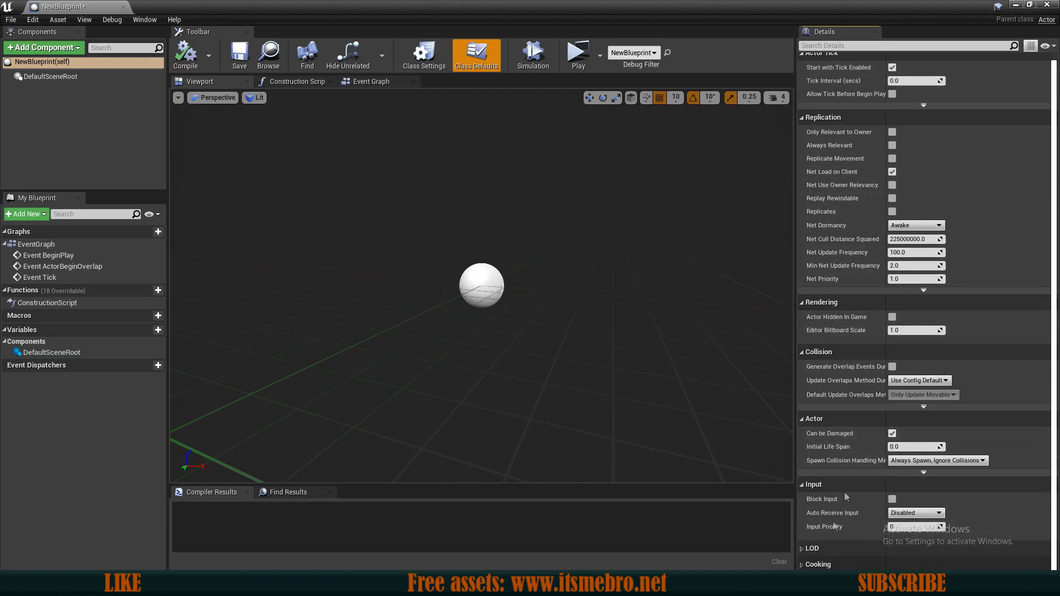
scroll(839, 210, "up", 1)
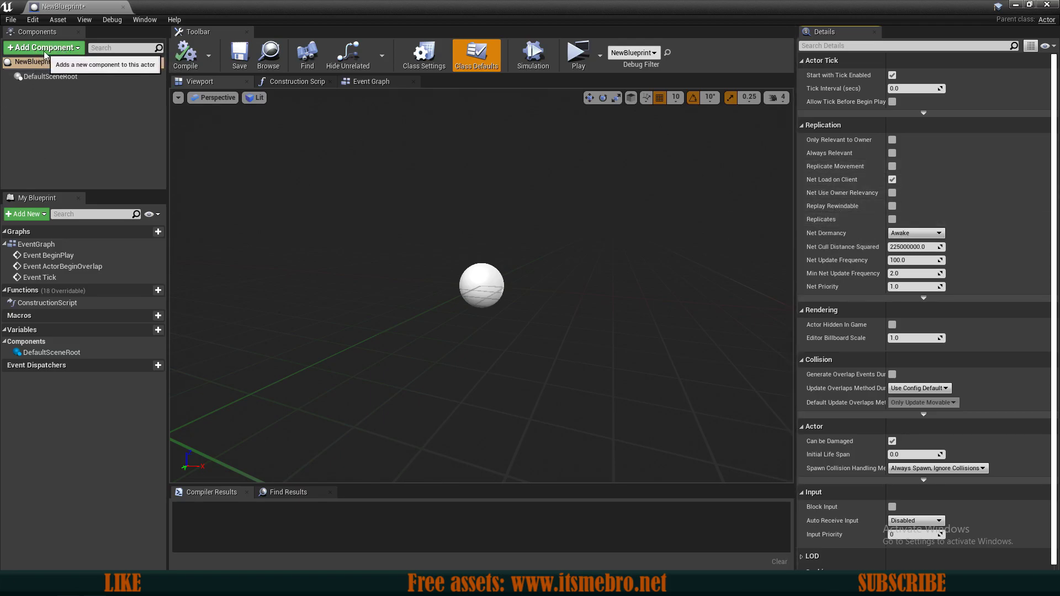
Examine the component types available to the Blueprint, including the user interface, rendering, physics, navigation and movement categories
left_click(68, 51)
scroll(78, 118, "down", 15)
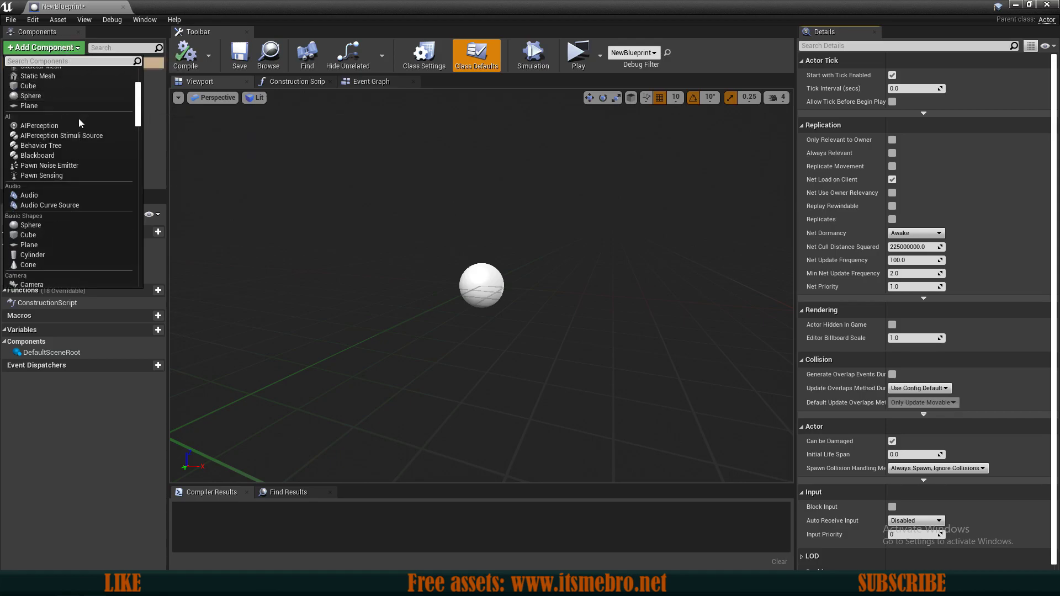
scroll(72, 173, "down", 15)
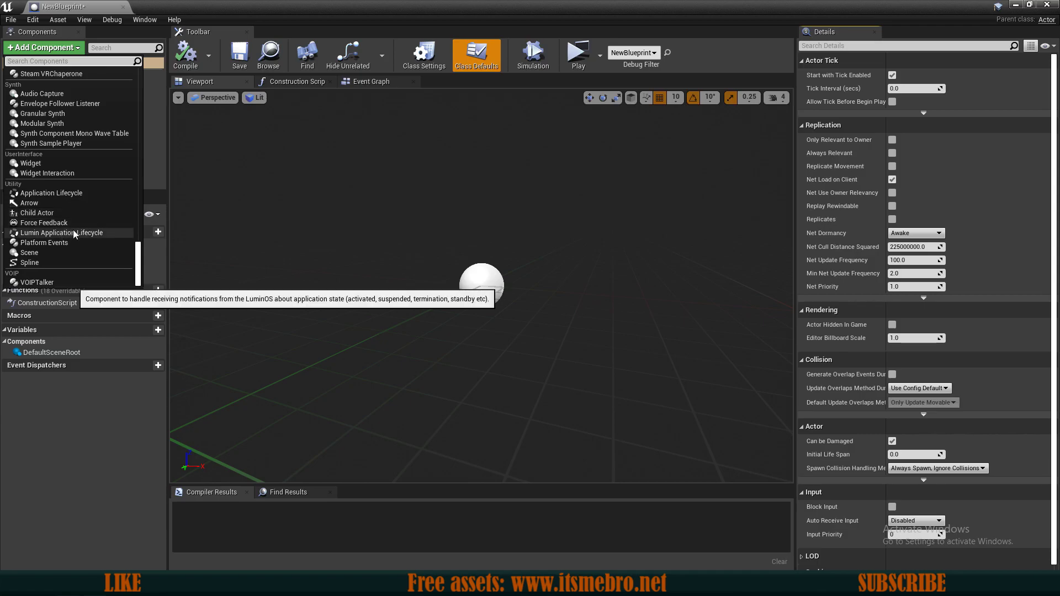
scroll(63, 202, "up", 3)
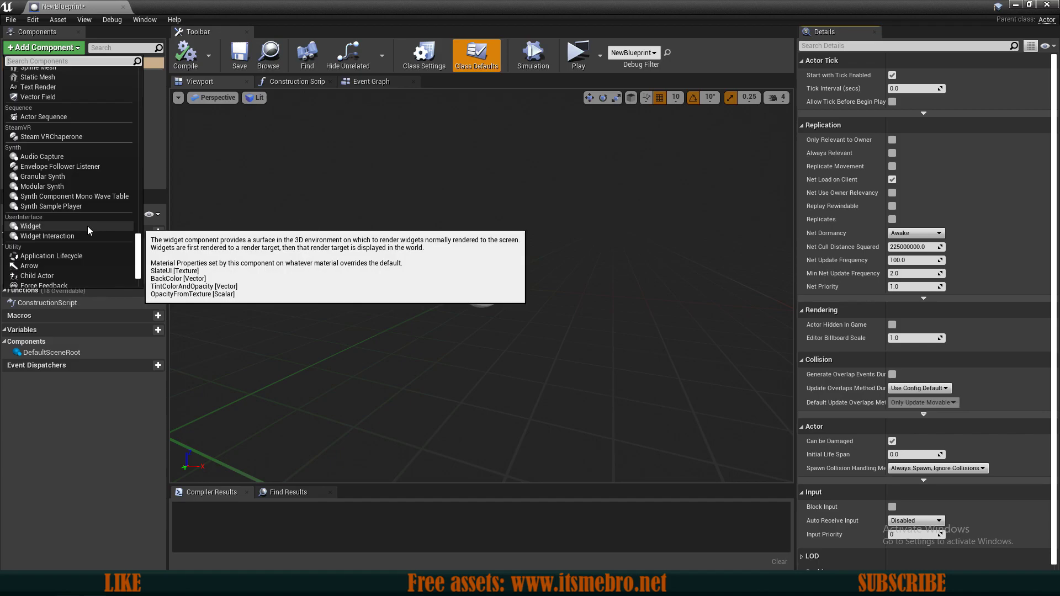
scroll(87, 226, "up", 5)
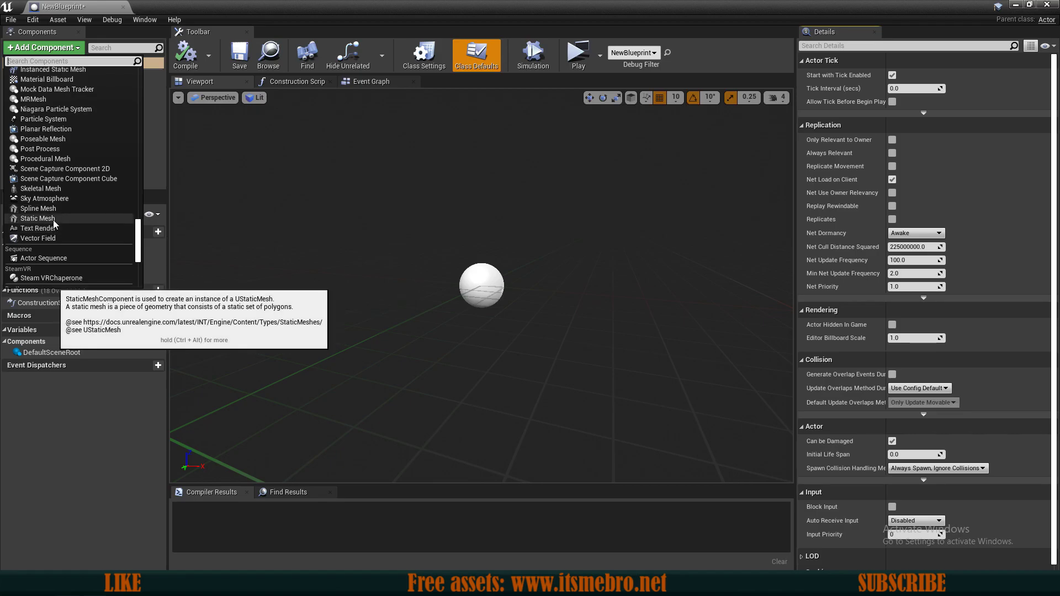
scroll(59, 226, "up", 1)
scroll(60, 226, "up", 3)
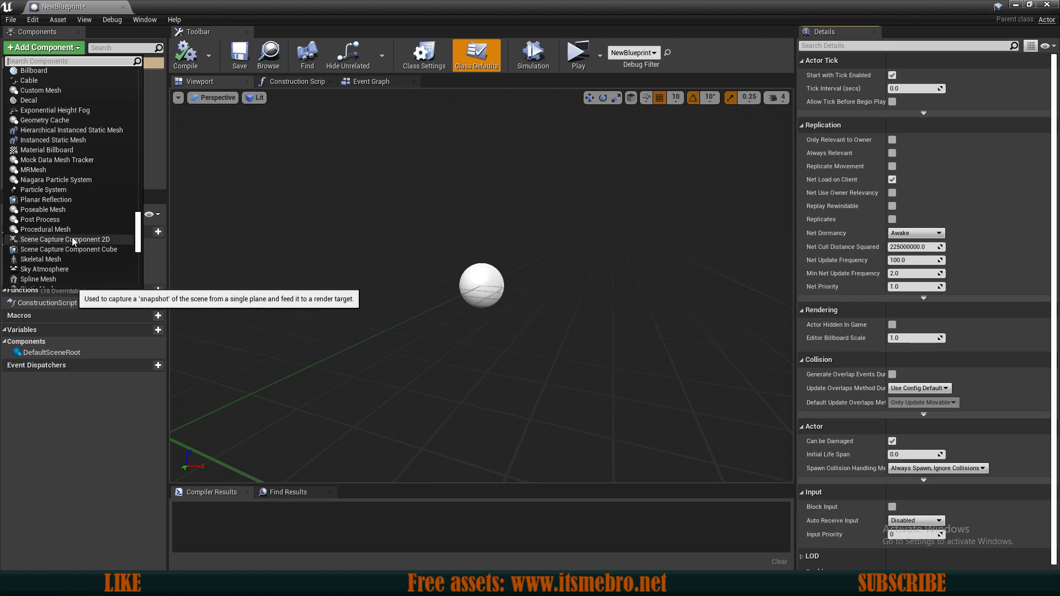
scroll(66, 221, "up", 1)
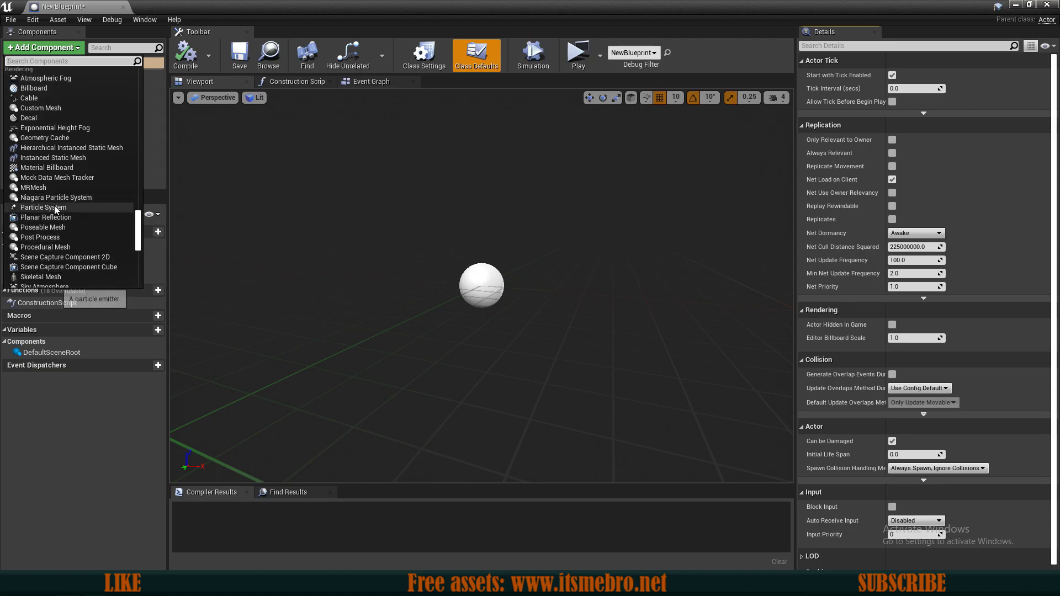
scroll(54, 210, "up", 10)
scroll(64, 236, "down", 2)
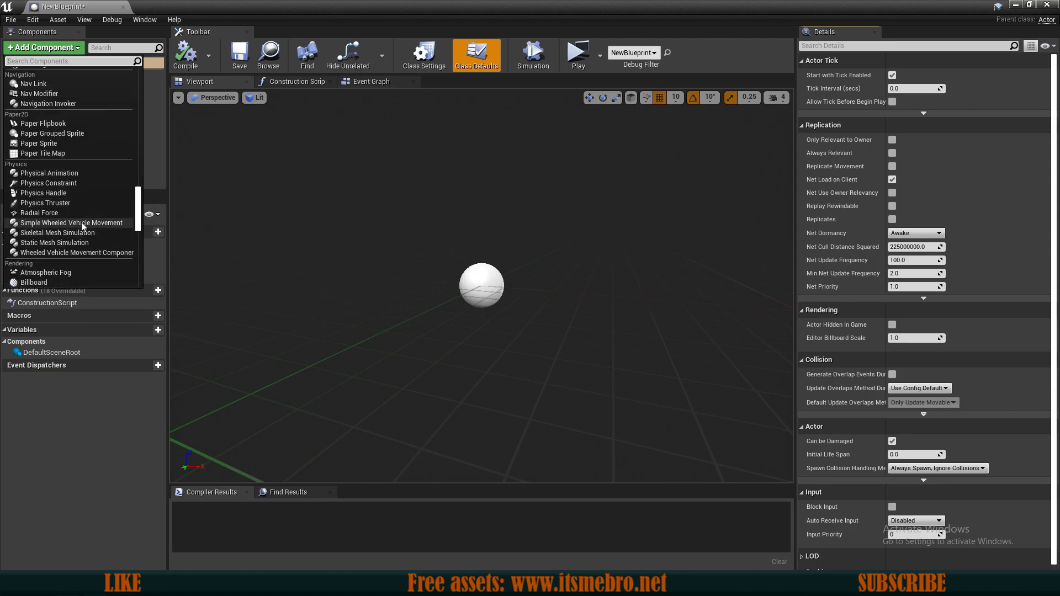
scroll(58, 226, "up", 4)
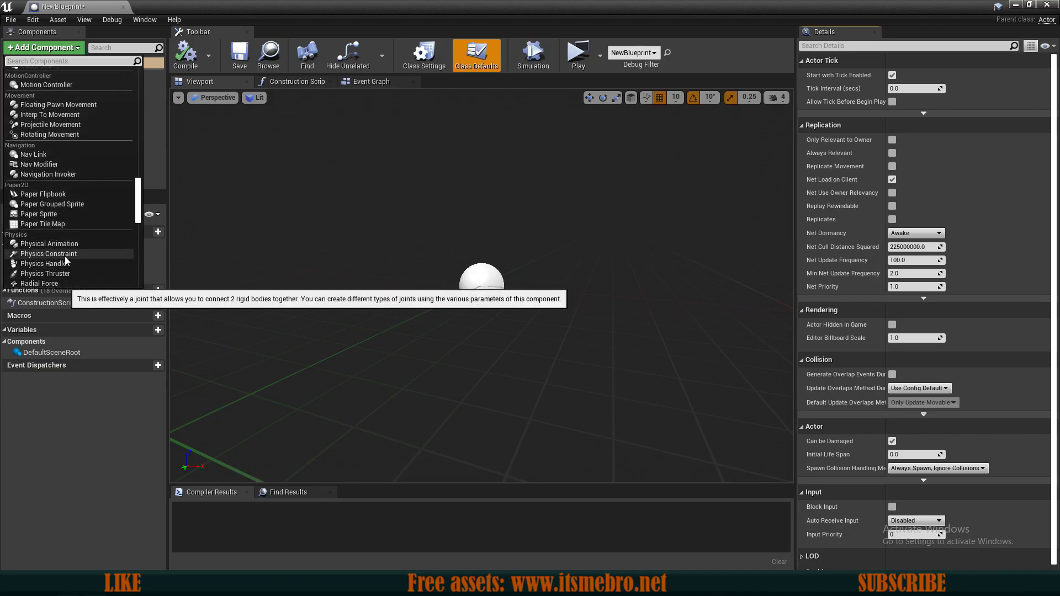
scroll(72, 218, "up", 2)
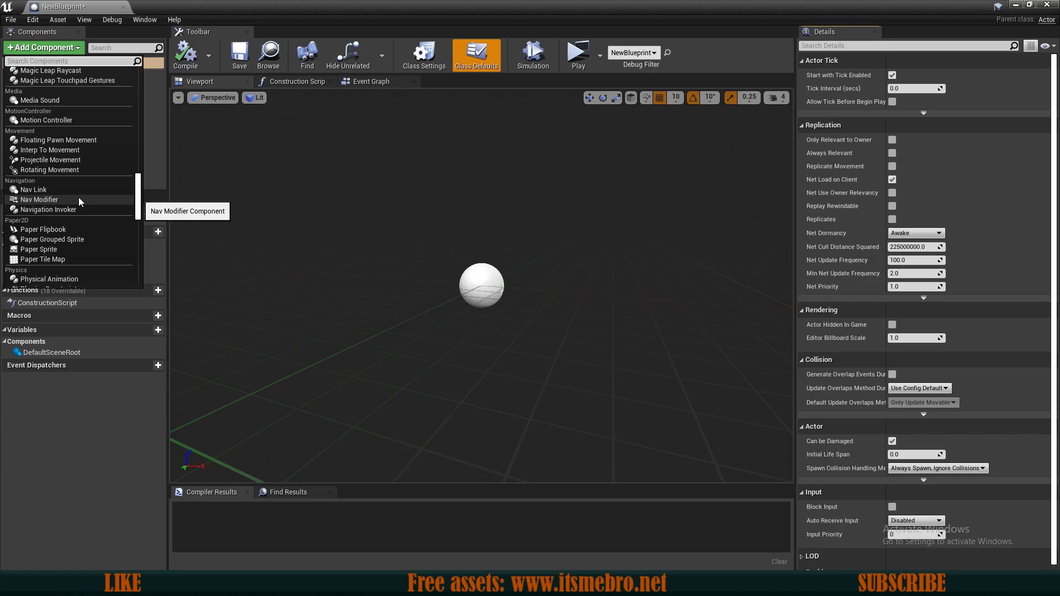
scroll(78, 197, "down", 2)
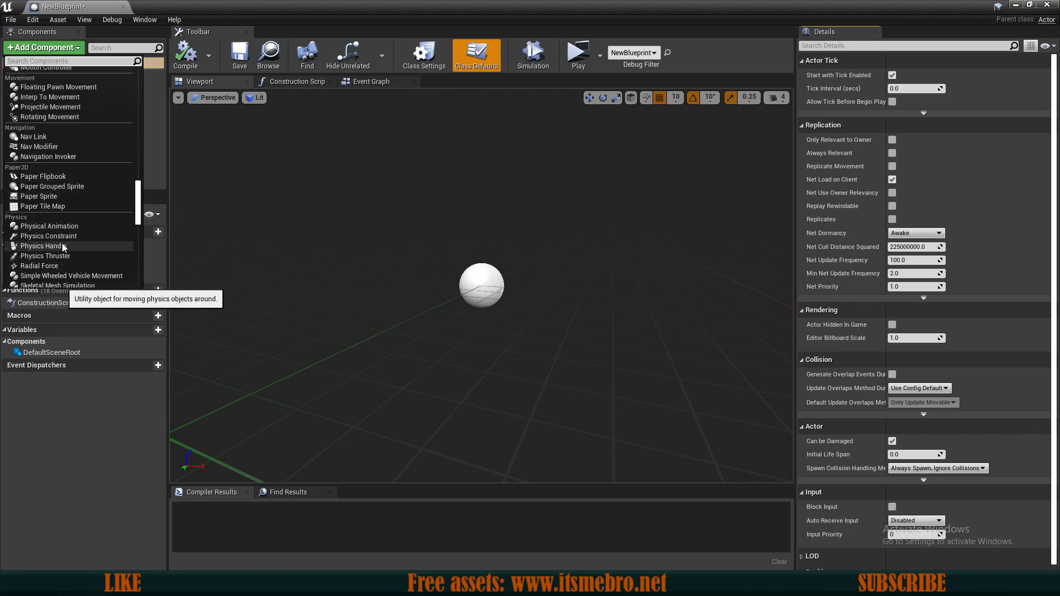
scroll(39, 237, "up", 3)
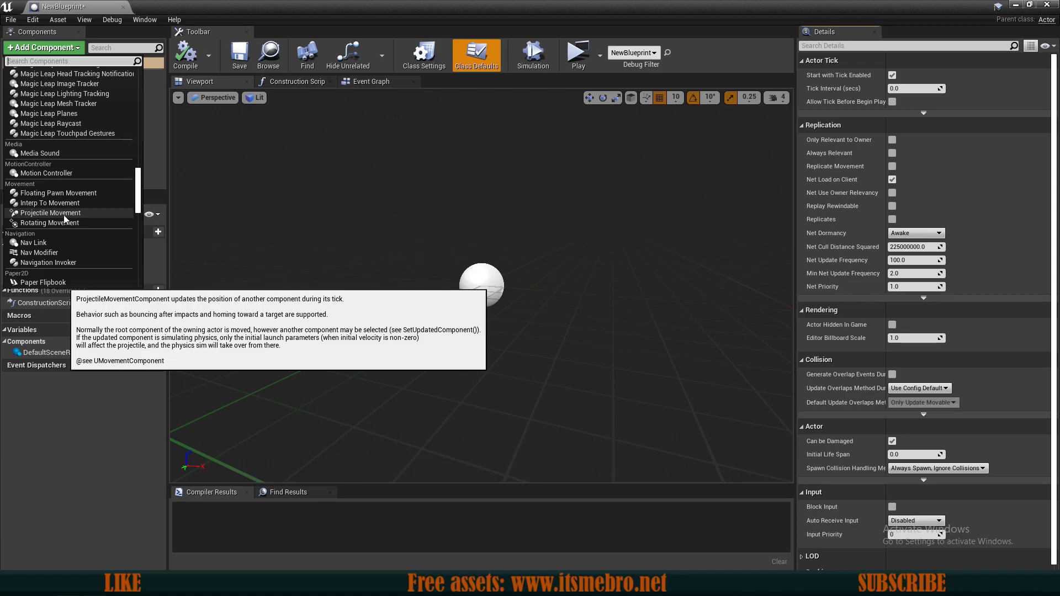
Add a Static Mesh component with its default name under the Blueprint's DefaultSceneRoot
scroll(64, 215, "up", 15)
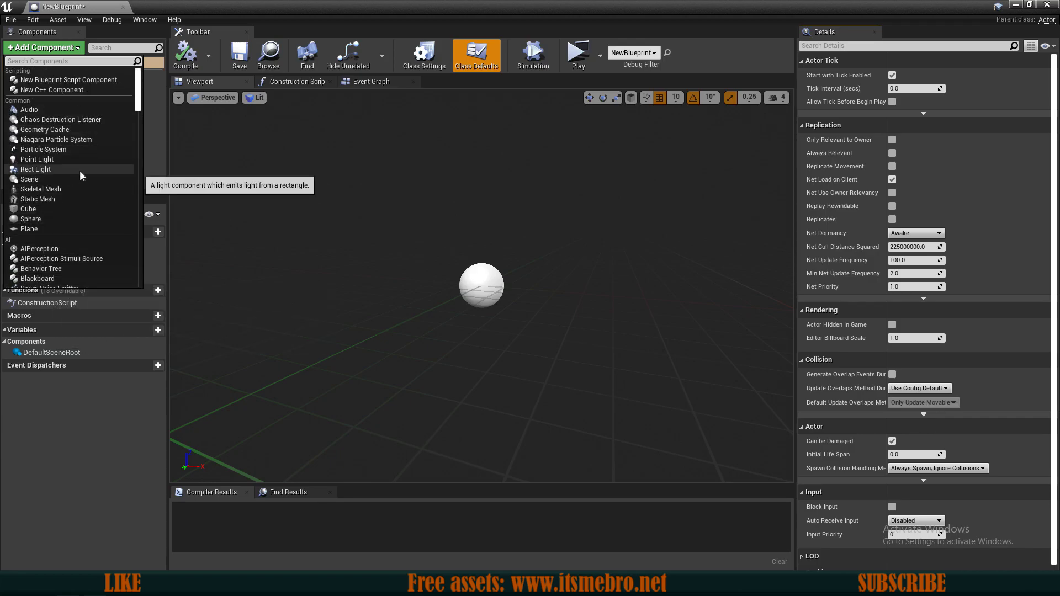
left_click(74, 200)
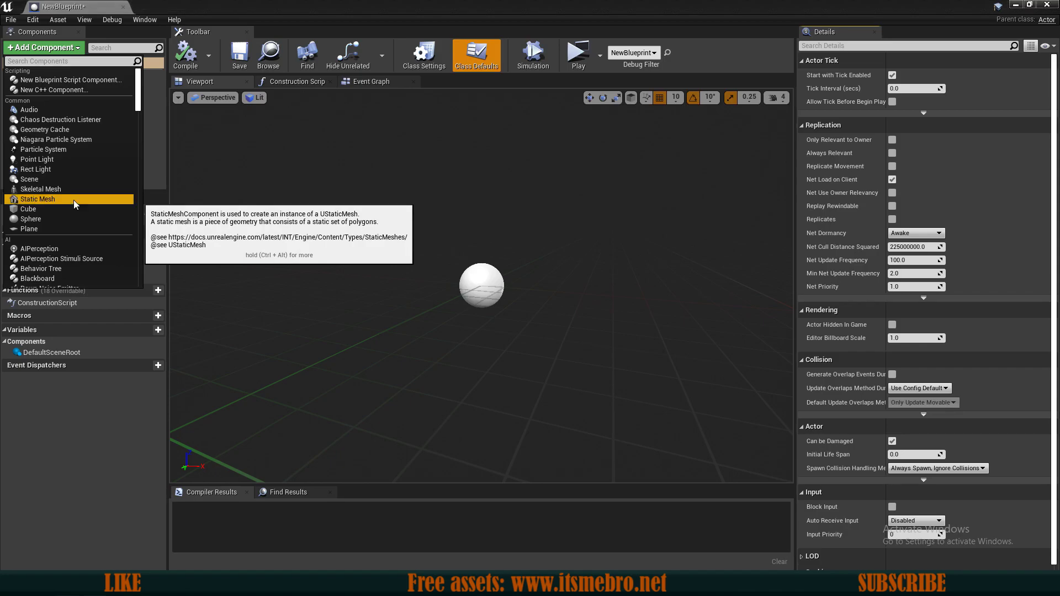
left_click(97, 113)
left_click(79, 89)
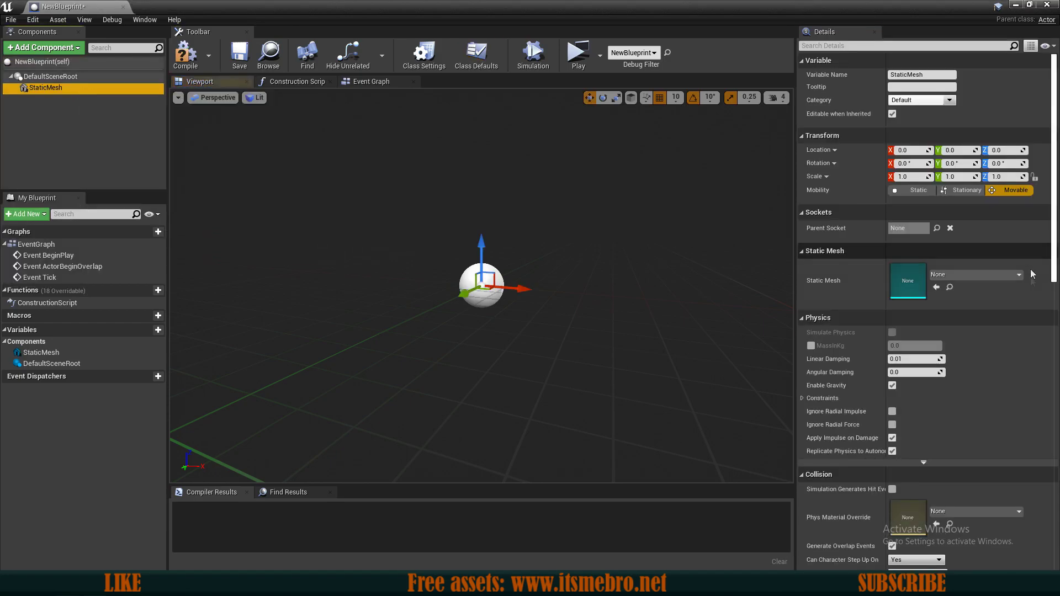
Assign the 1M_Cube mesh to the StaticMesh component and inspect the cube in the preview
left_click(969, 274)
left_click(945, 358)
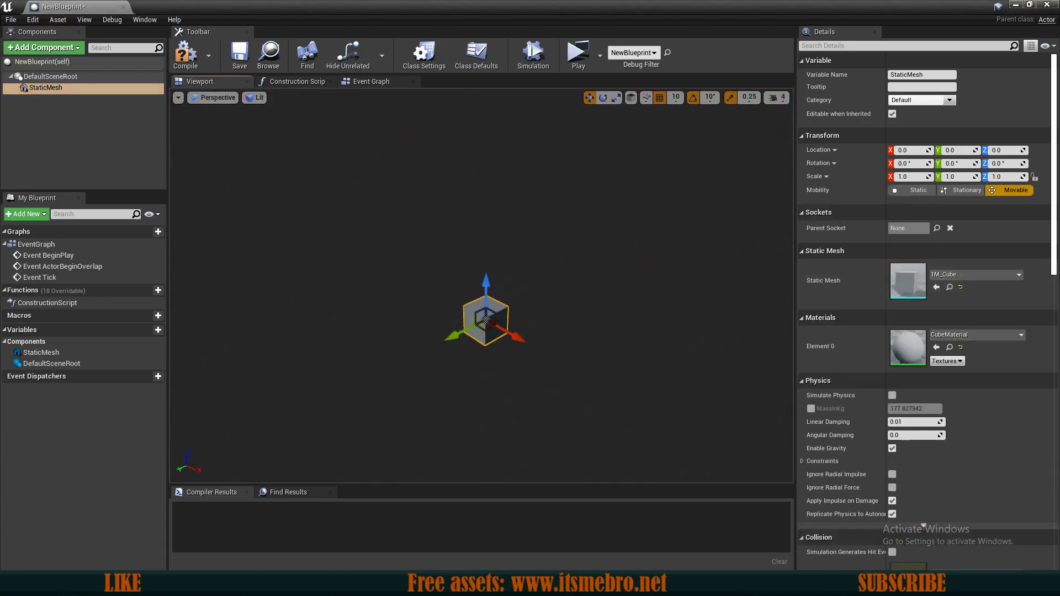
right_click_drag(481, 286, 557, 276)
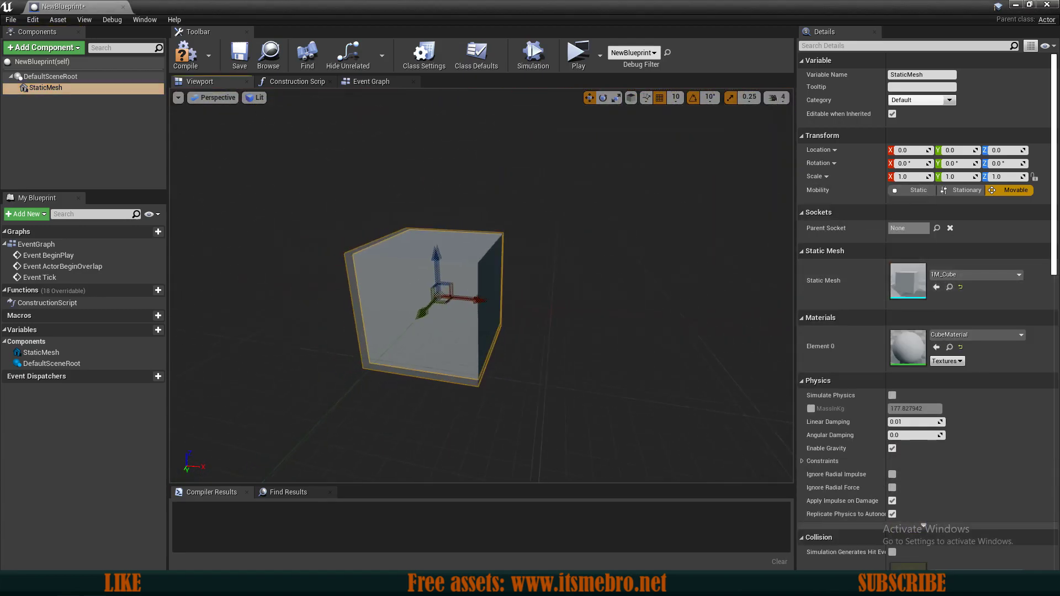
left_click(46, 87)
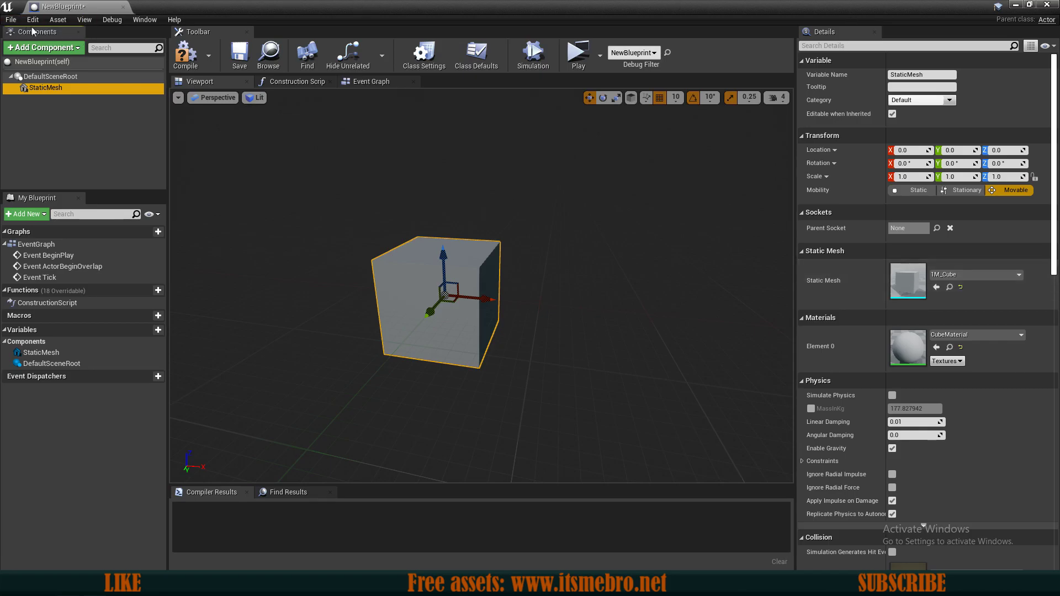
left_click(57, 50)
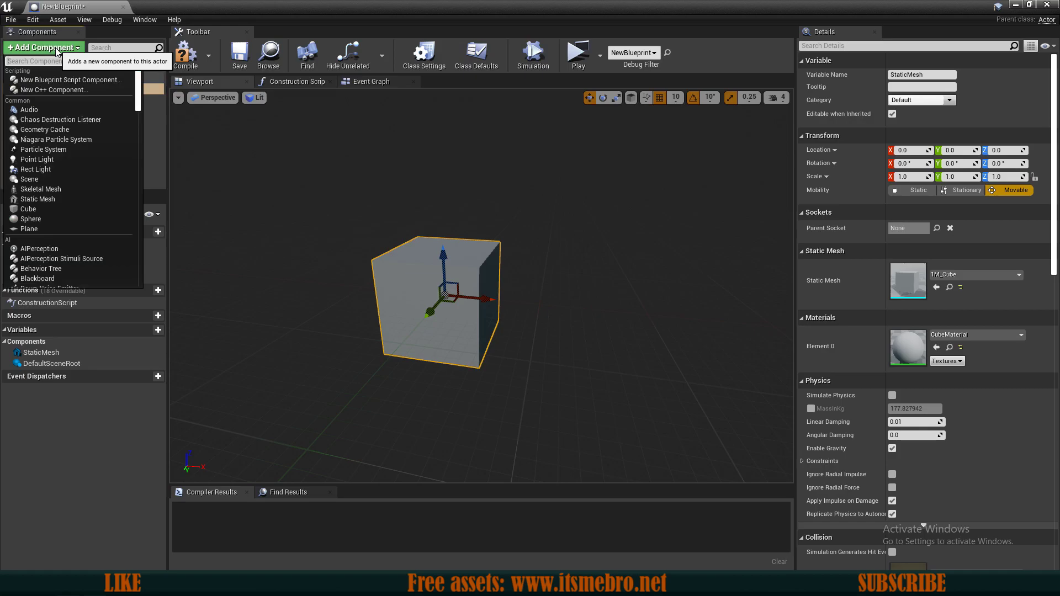
left_click(57, 52)
right_click_drag(372, 280, 361, 276)
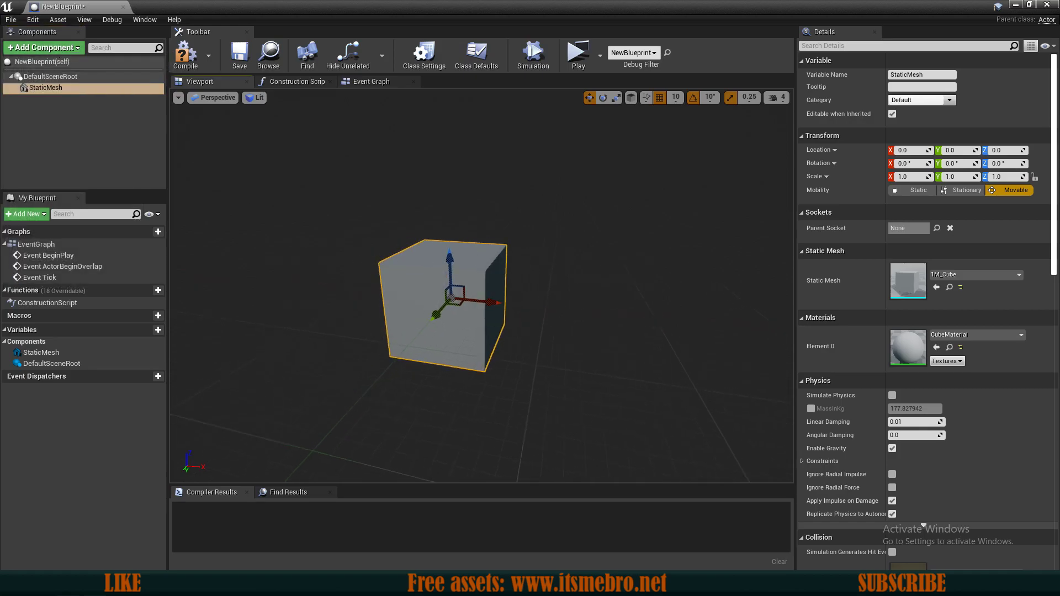
left_click(44, 48)
scroll(86, 175, "down", 1)
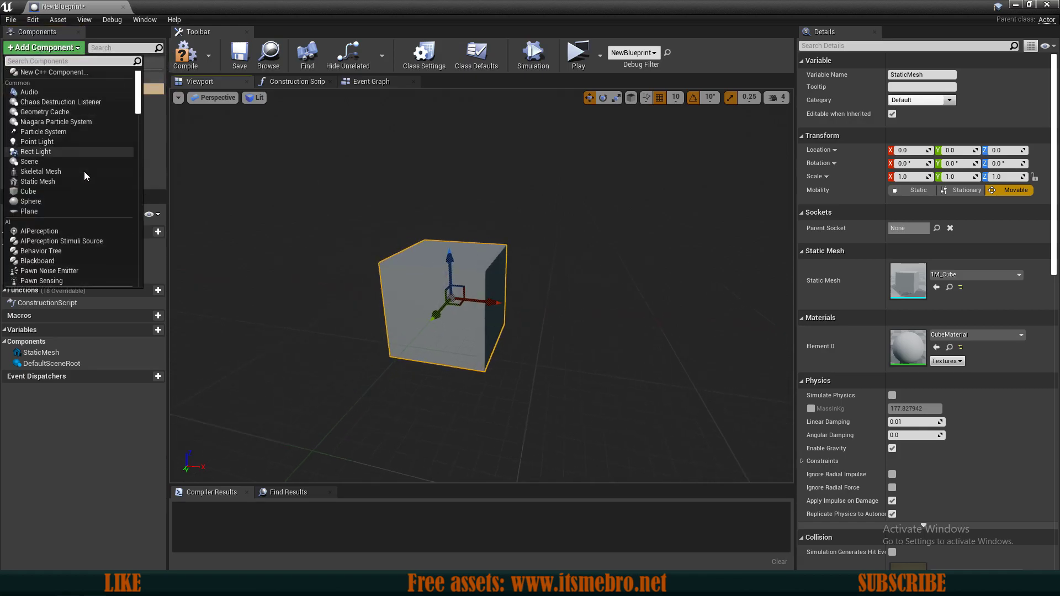
scroll(83, 175, "up", 1)
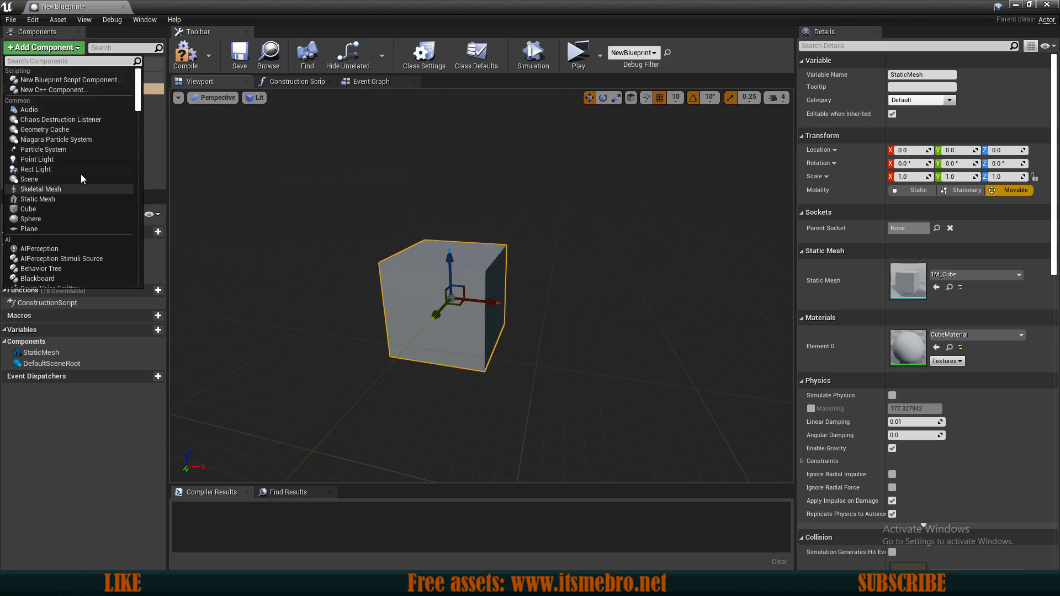
left_click(439, 280)
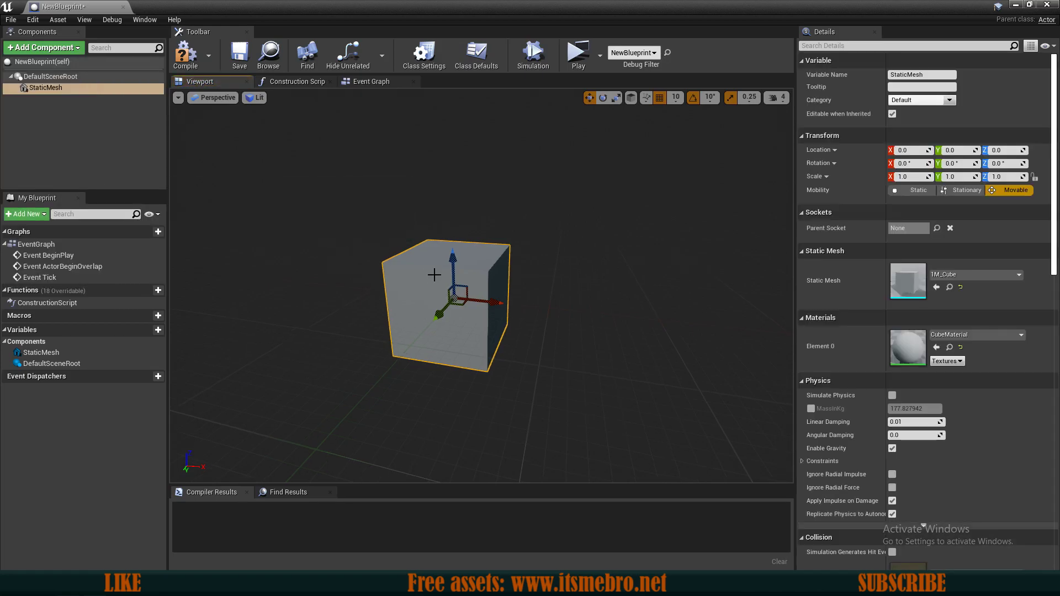
Compile and save the Blueprint, and close its editor to return to the level
left_click(185, 54)
left_click(239, 55)
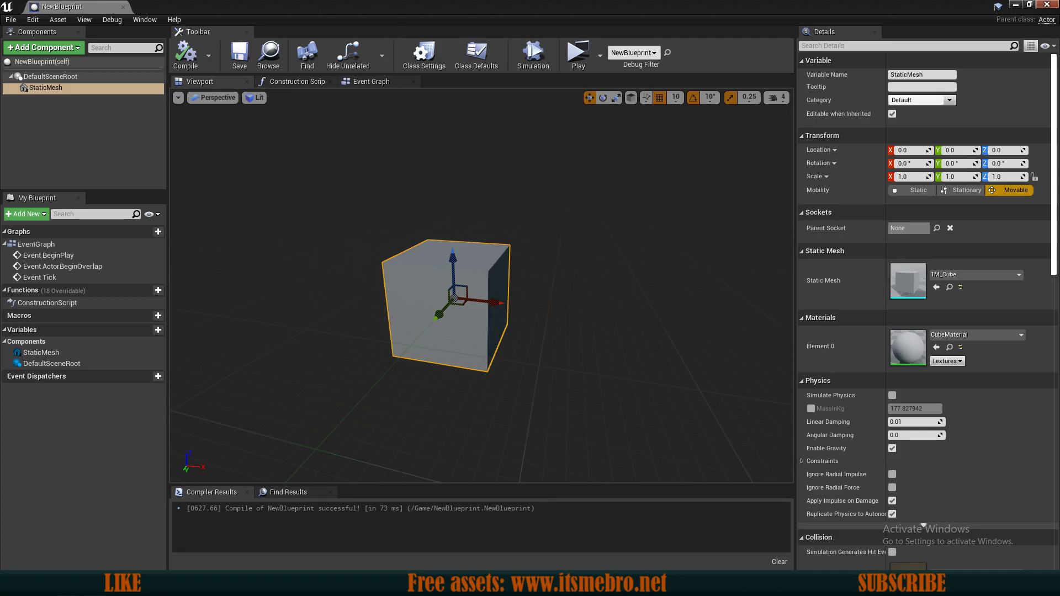
left_click(1048, 5)
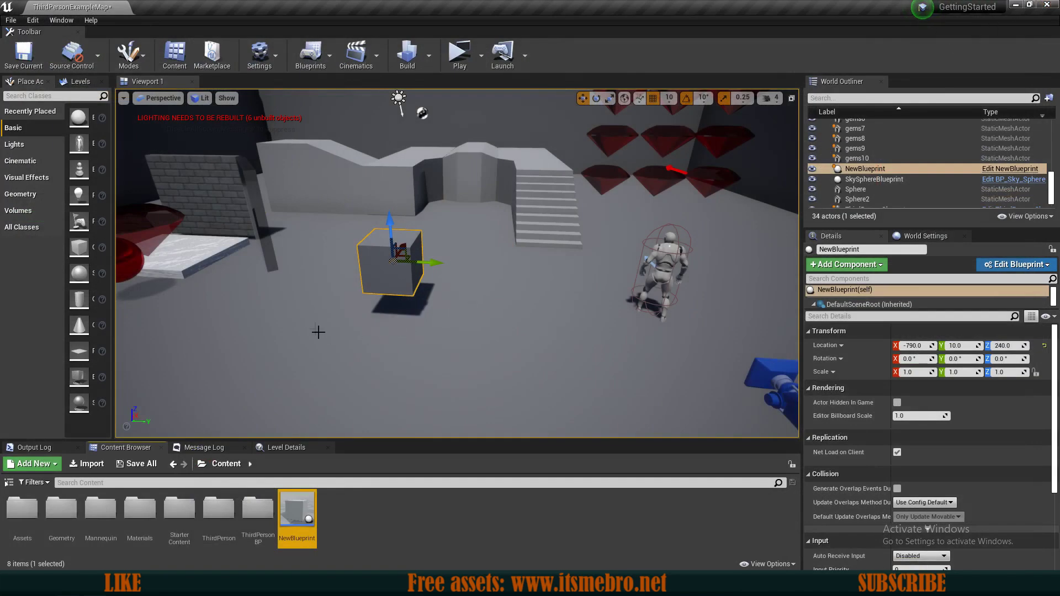
Play-test the level in a maximized preview window, running and jumping the character among the gems and up onto the walkway
right_click_drag(318, 331, 474, 202)
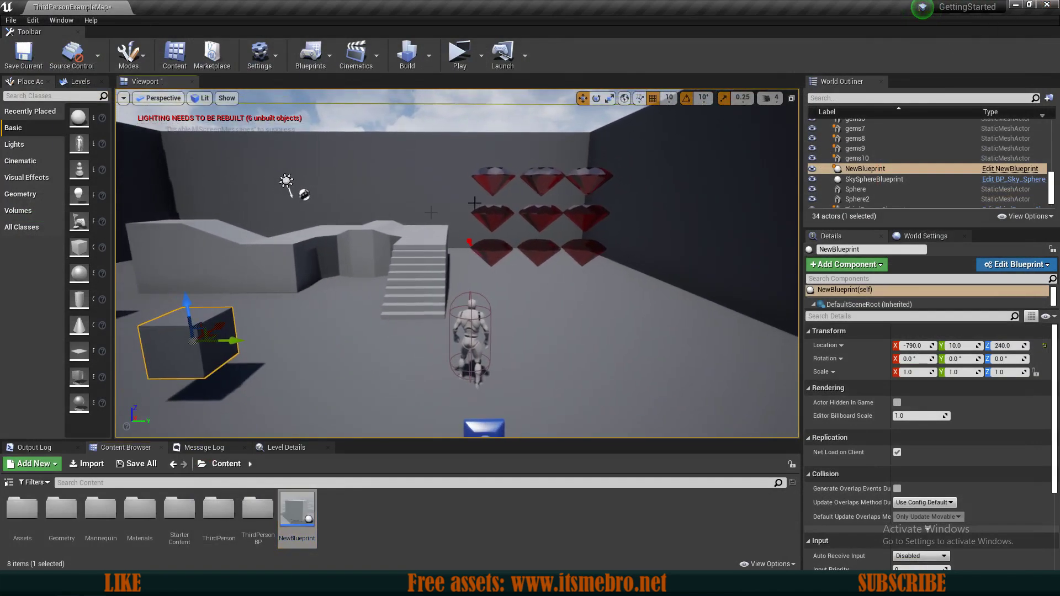
left_click(460, 52)
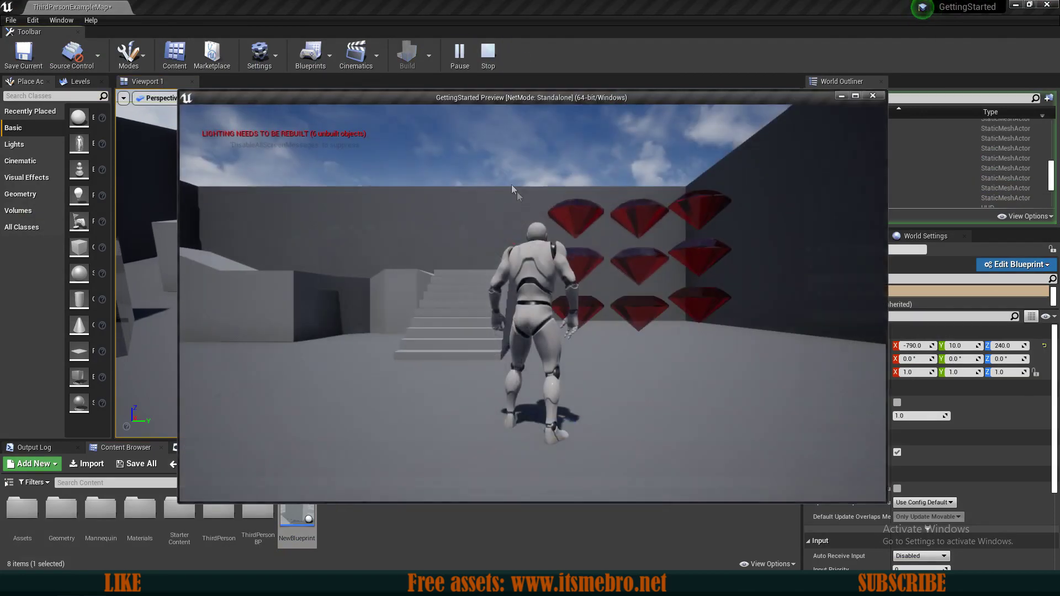
left_click(855, 96)
key("w")
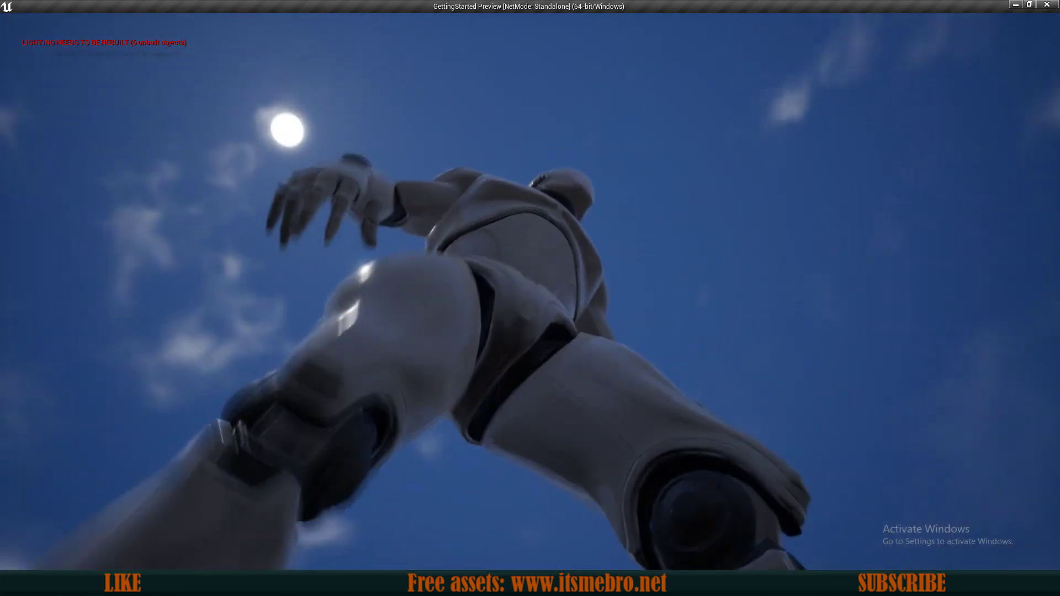
key("w")
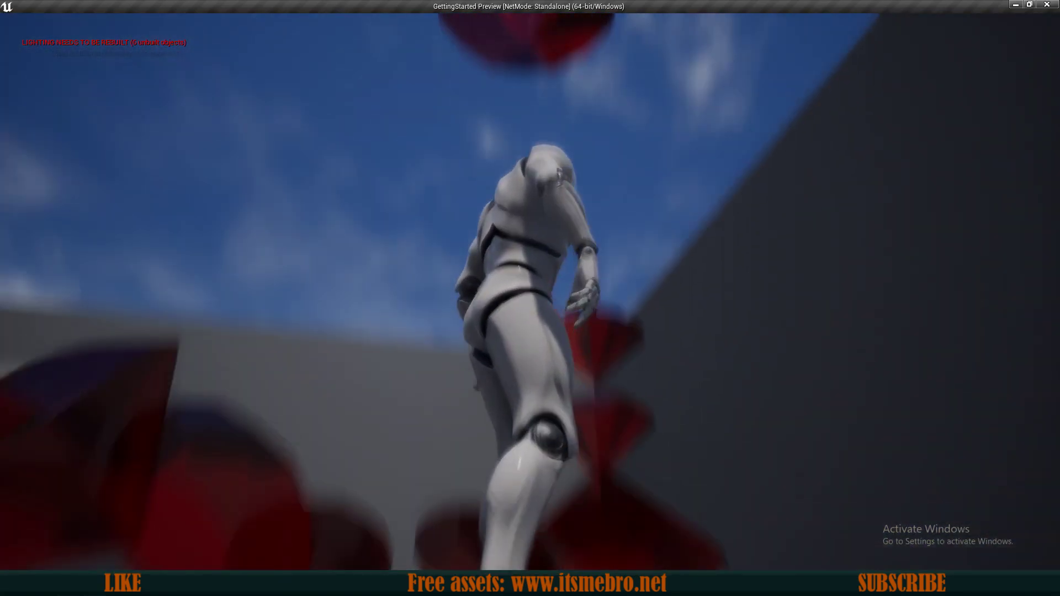
key("w")
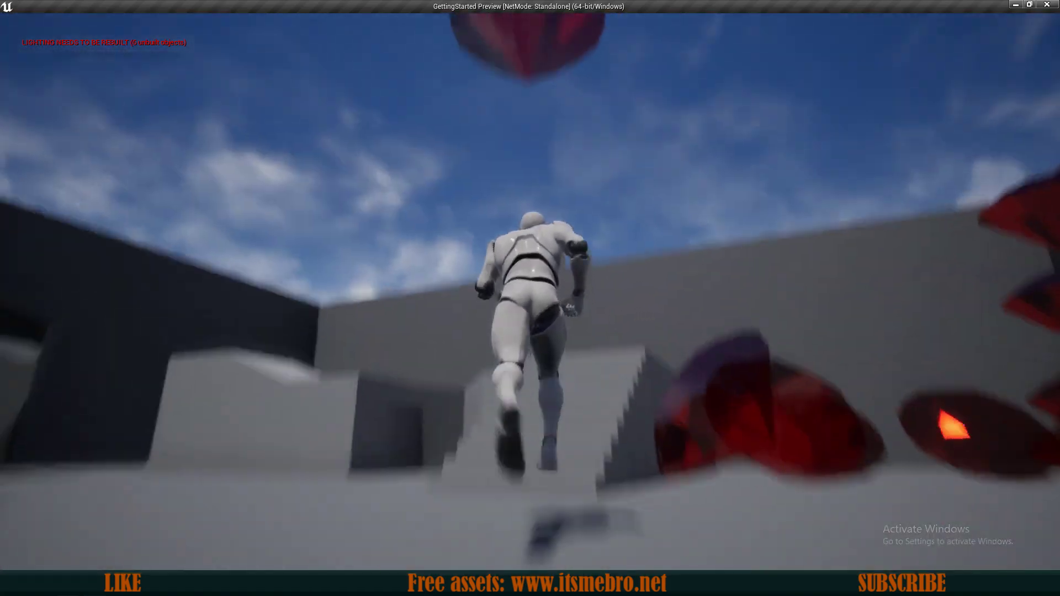
key("space")
key("space")
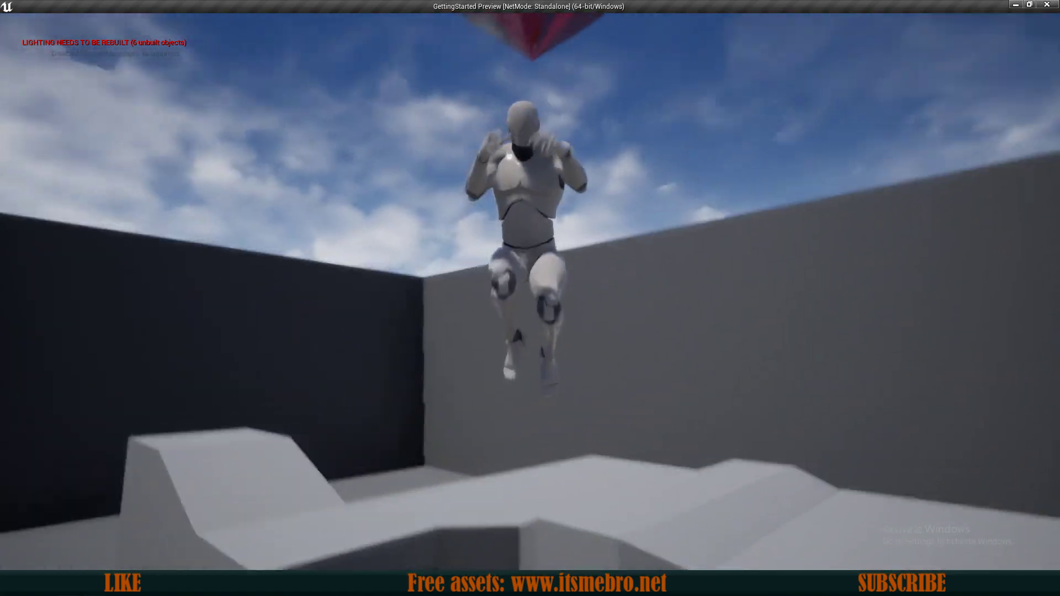
key("w")
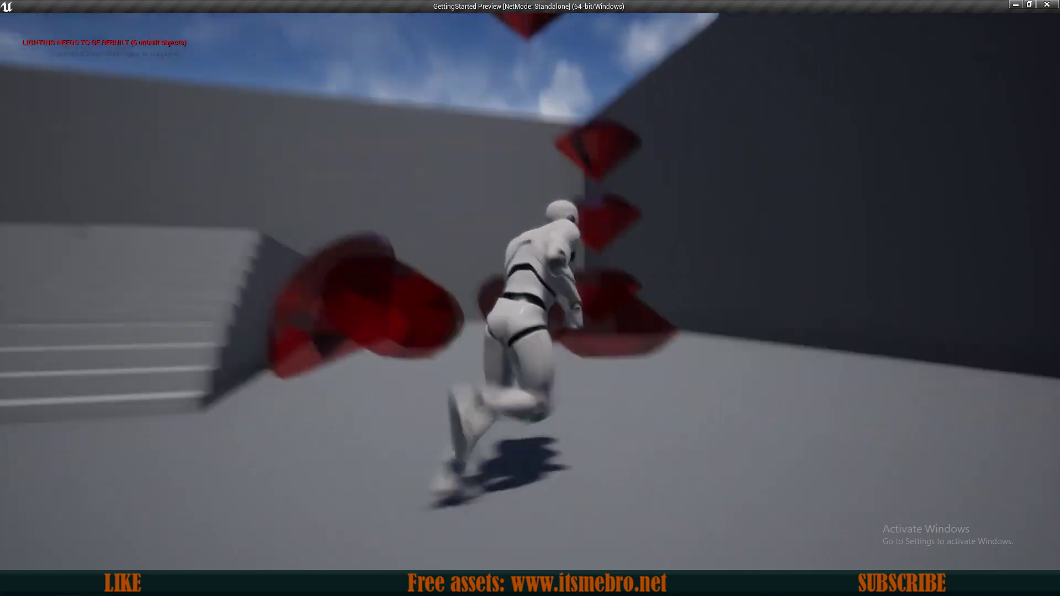
key("space")
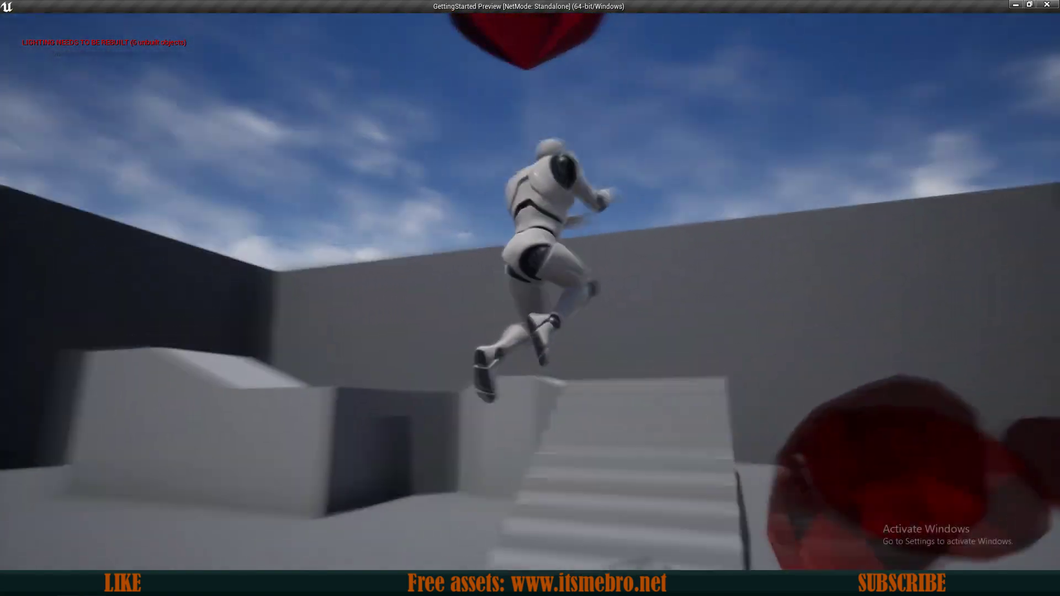
key("space")
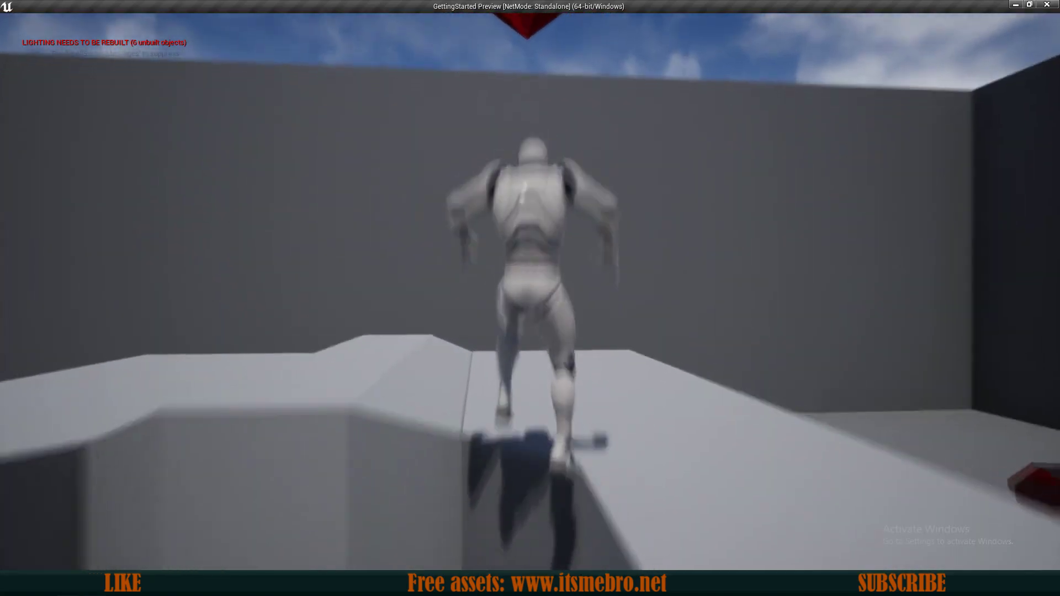
Walk the character around the open floor beside the staircase and the red gems
key("s")
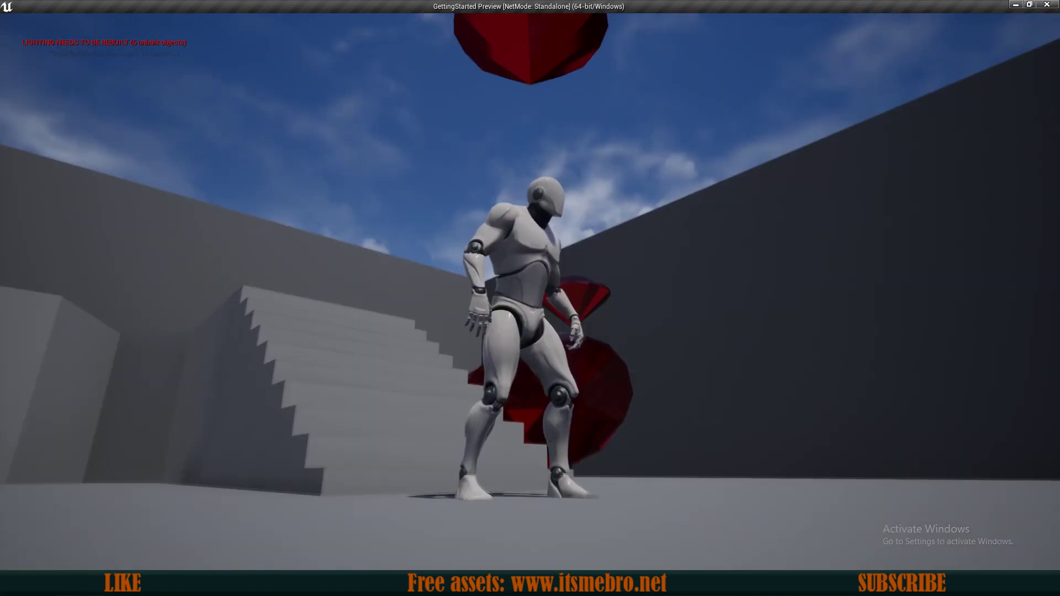
key("w")
key("s")
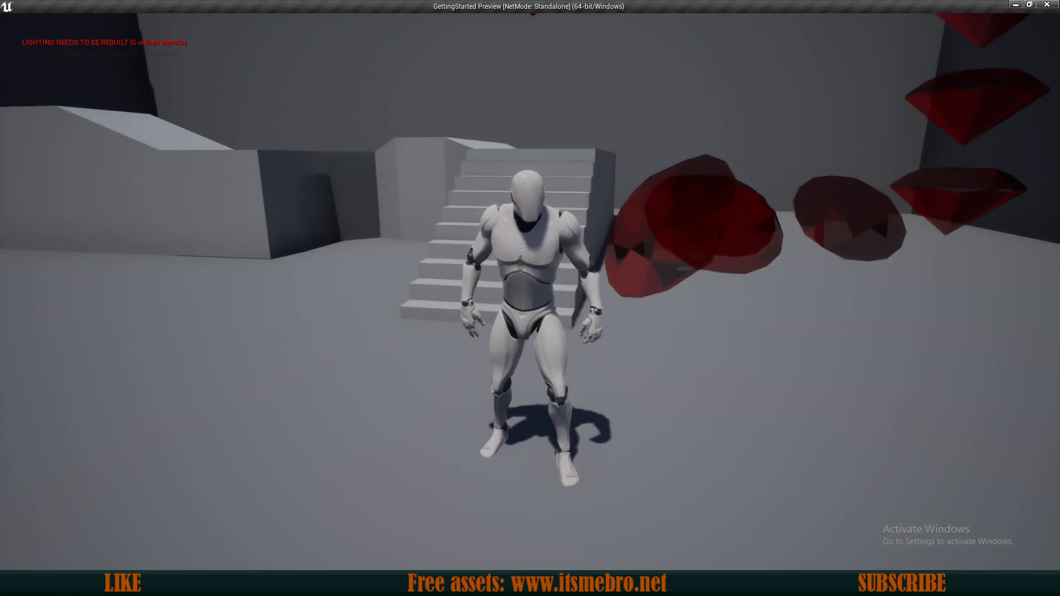
key("a")
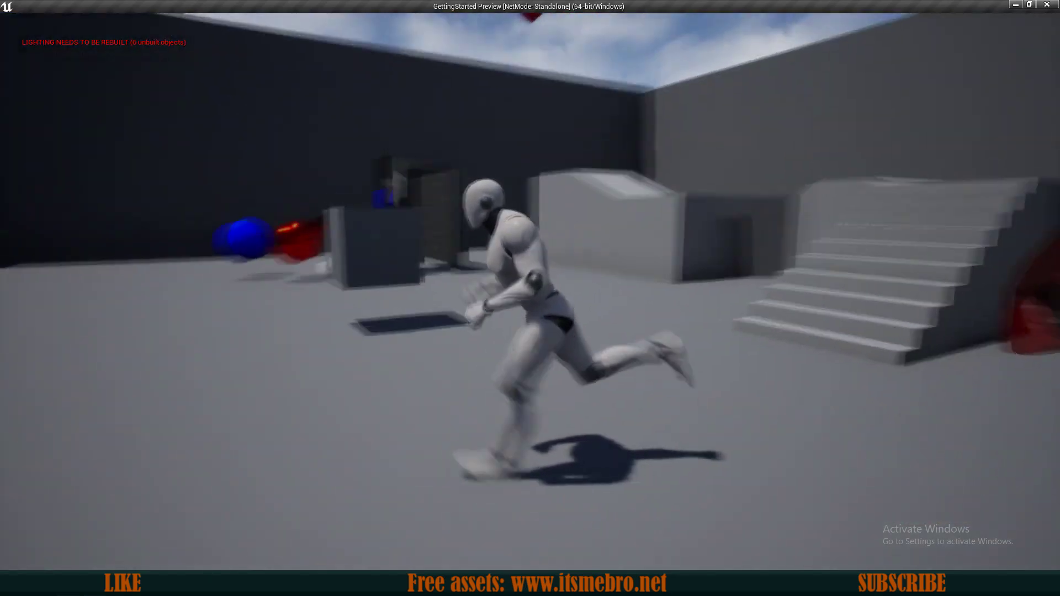
key("d")
key("w")
key("a")
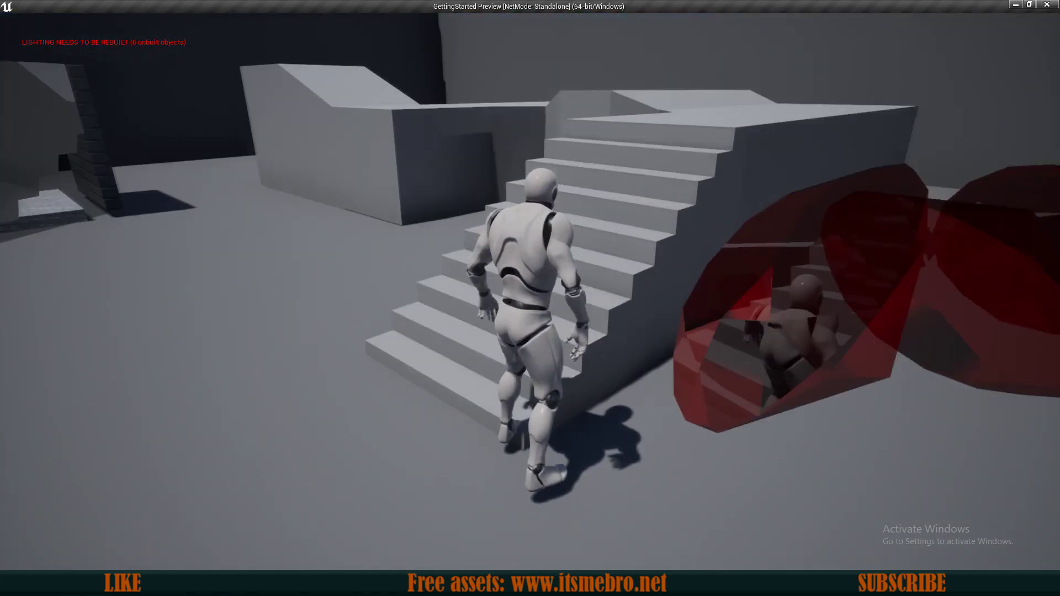
Run the character over the walkway, past the brick wall and coloured spheres, and jump up into the Blueprint cube
key("w")
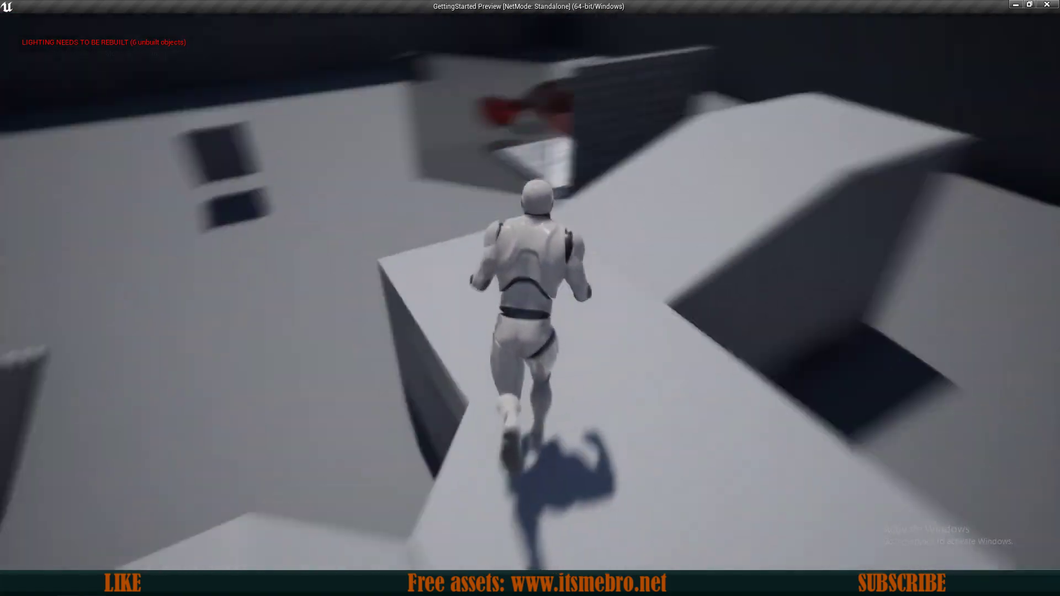
key("w")
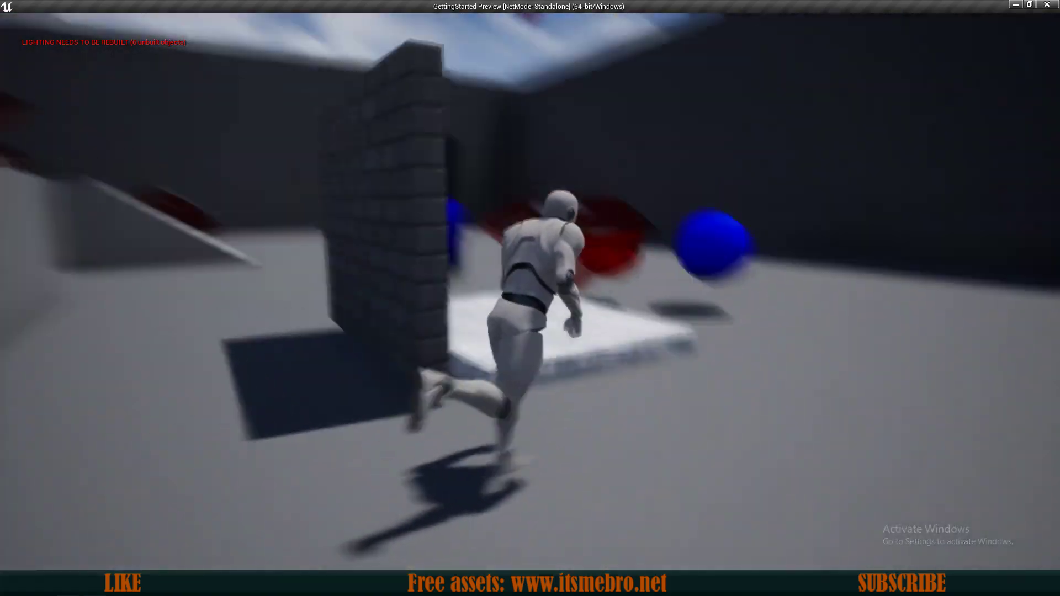
key("w")
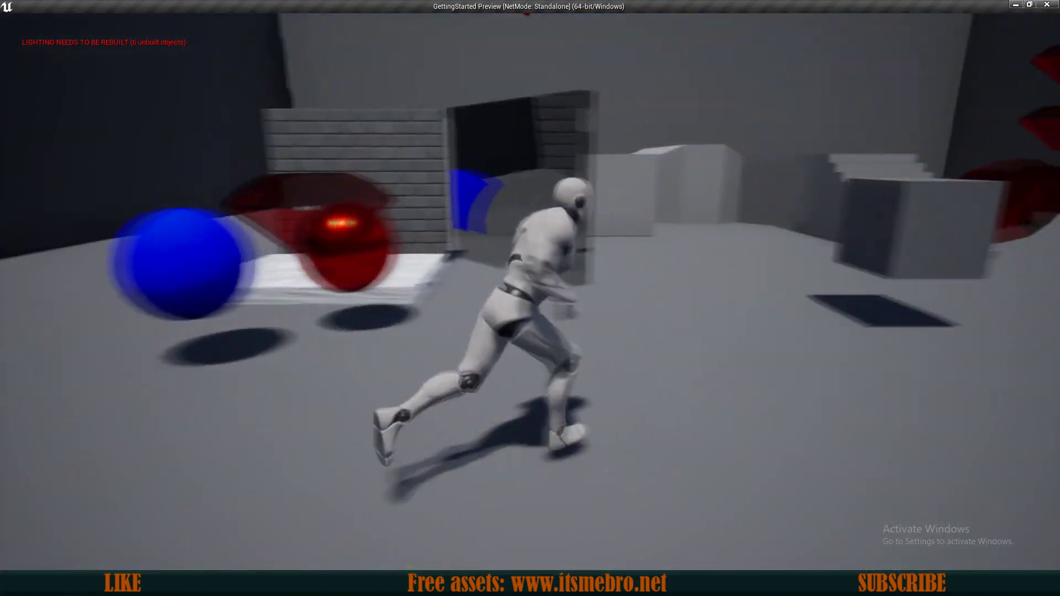
key("w")
key("s")
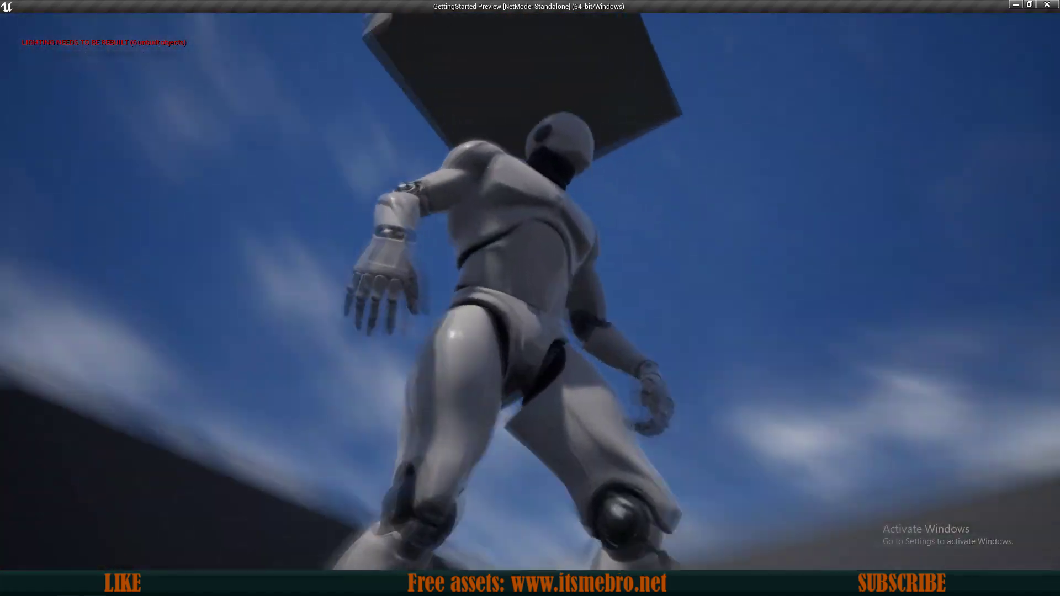
key("d")
key("w")
key("space")
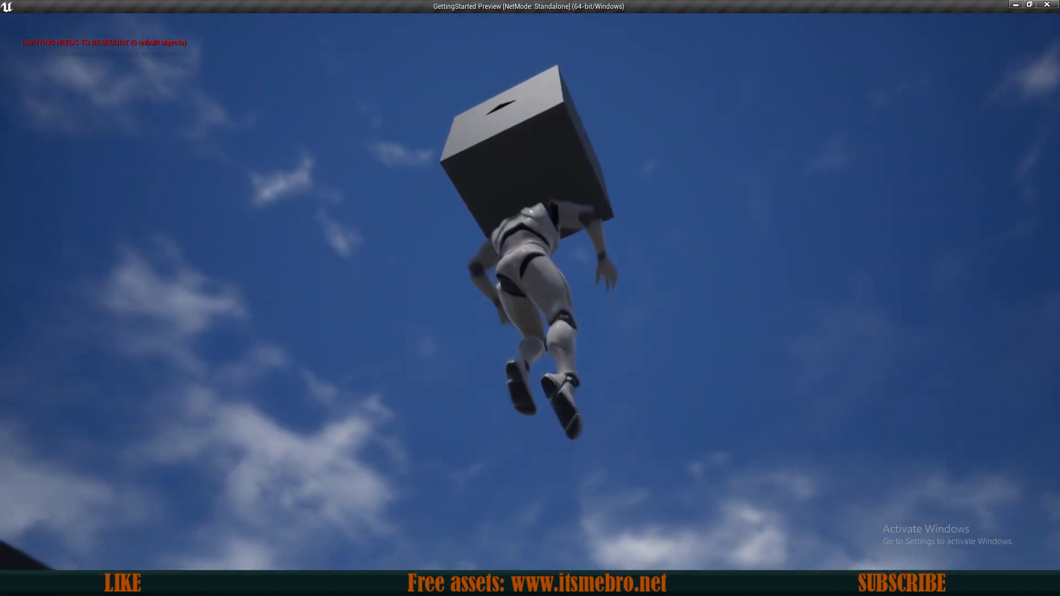
key("space")
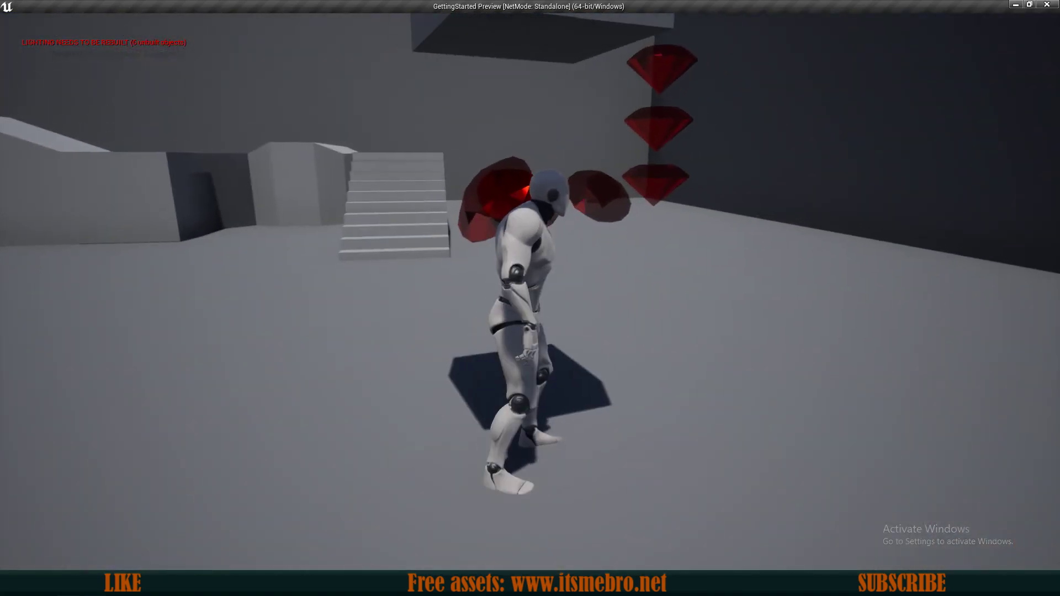
Run the character across the level with the cube overhead, and end the play session
key("w")
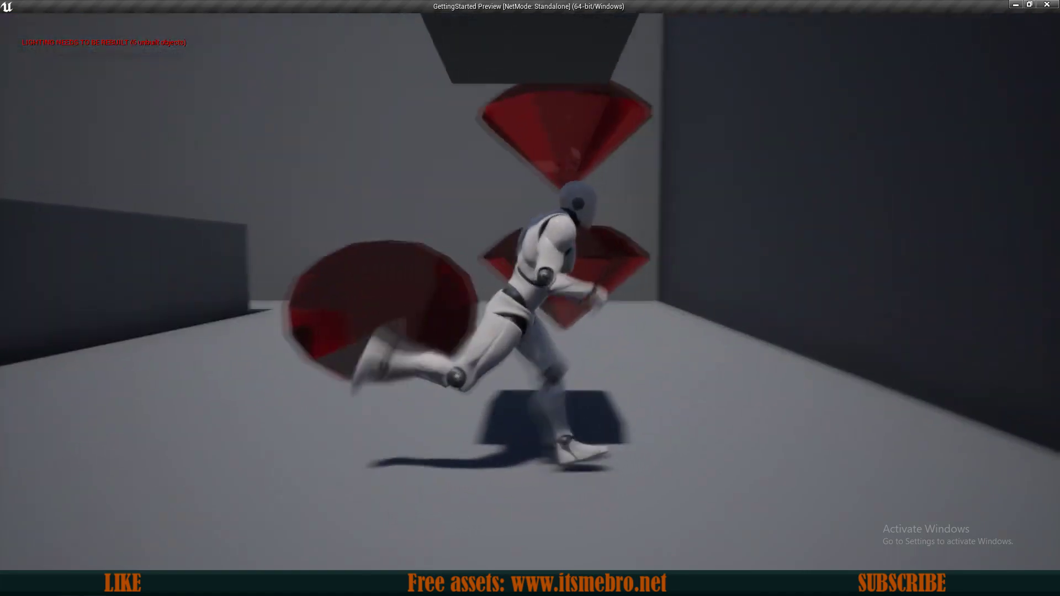
key("space")
key("w")
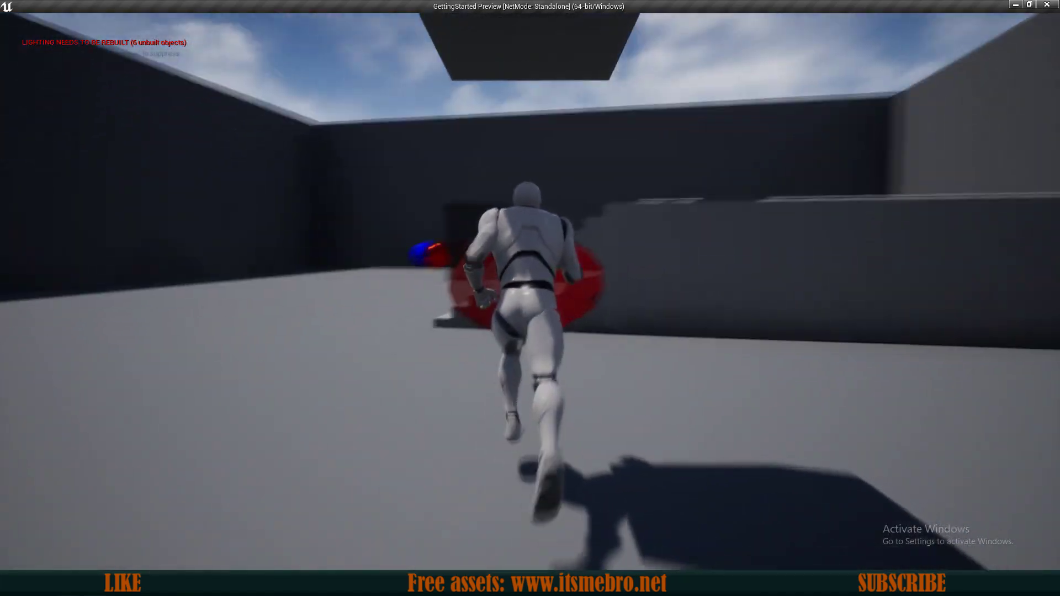
key("s")
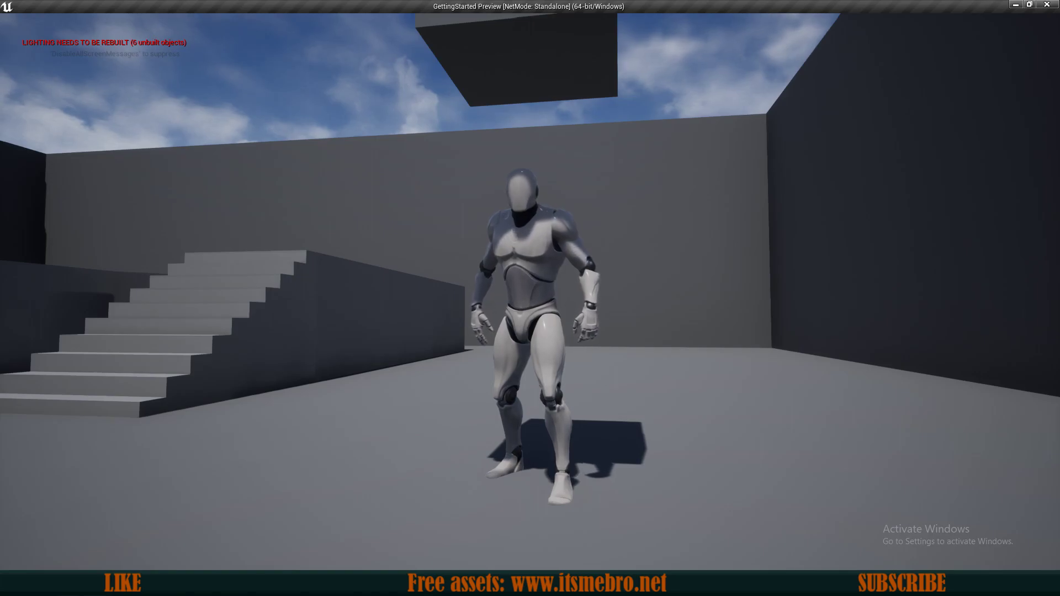
key("Escape")
Review the Play In Editor warnings in the Message Log, comparing their AttachTo messages with the Linear_Stair_StaticMesh actor
scroll(594, 498, "down", 1)
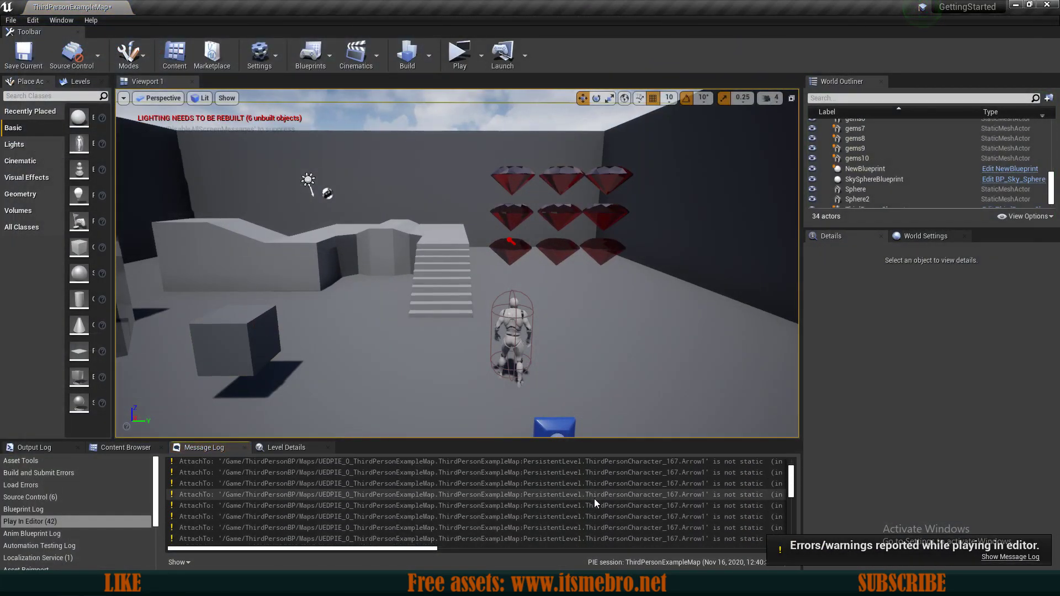
scroll(621, 494, "up", 2)
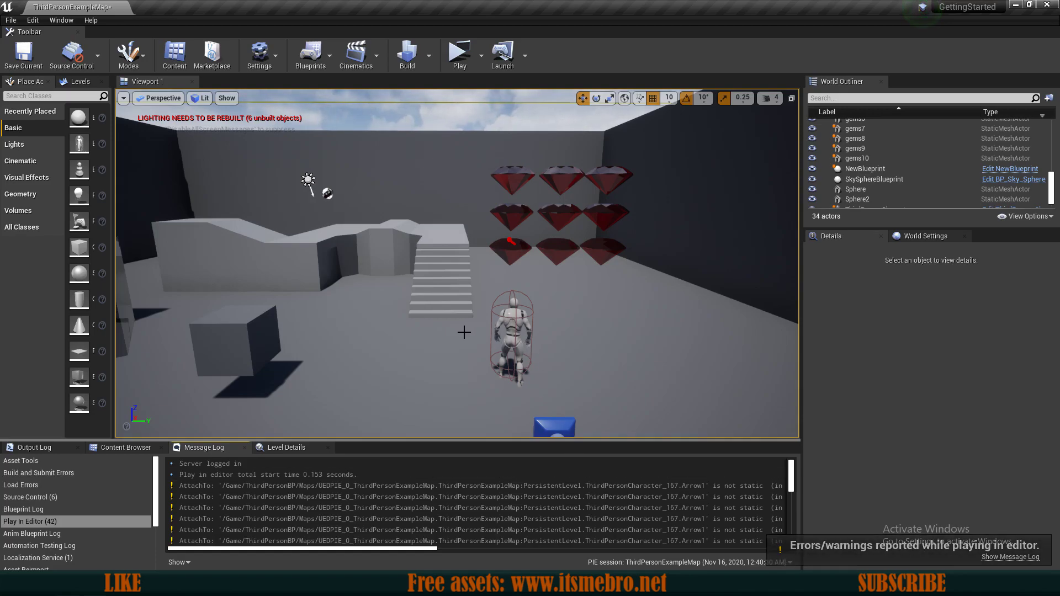
left_click(426, 293)
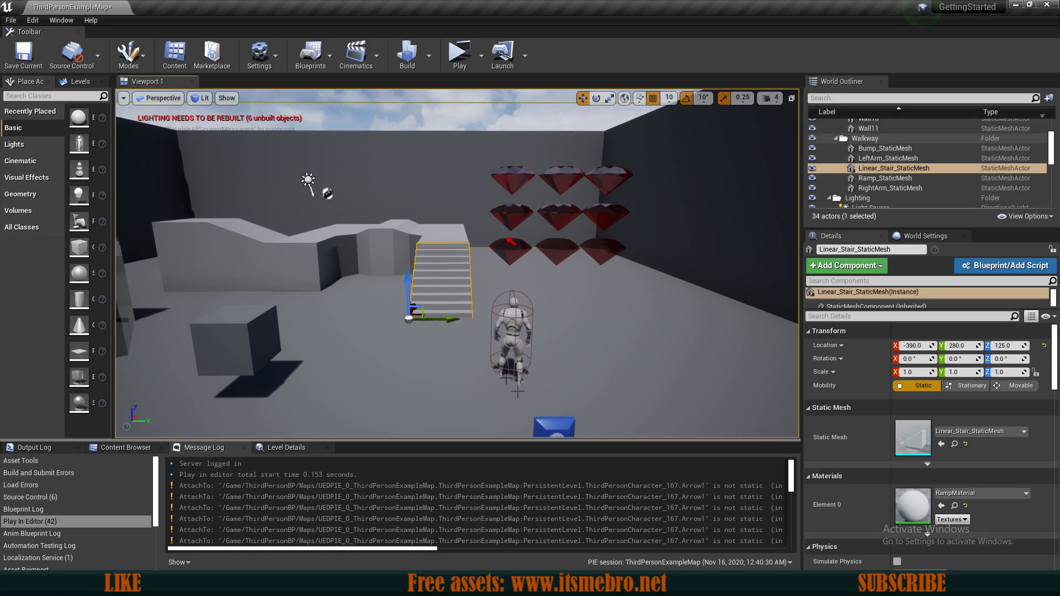
left_click_drag(401, 552, 754, 563)
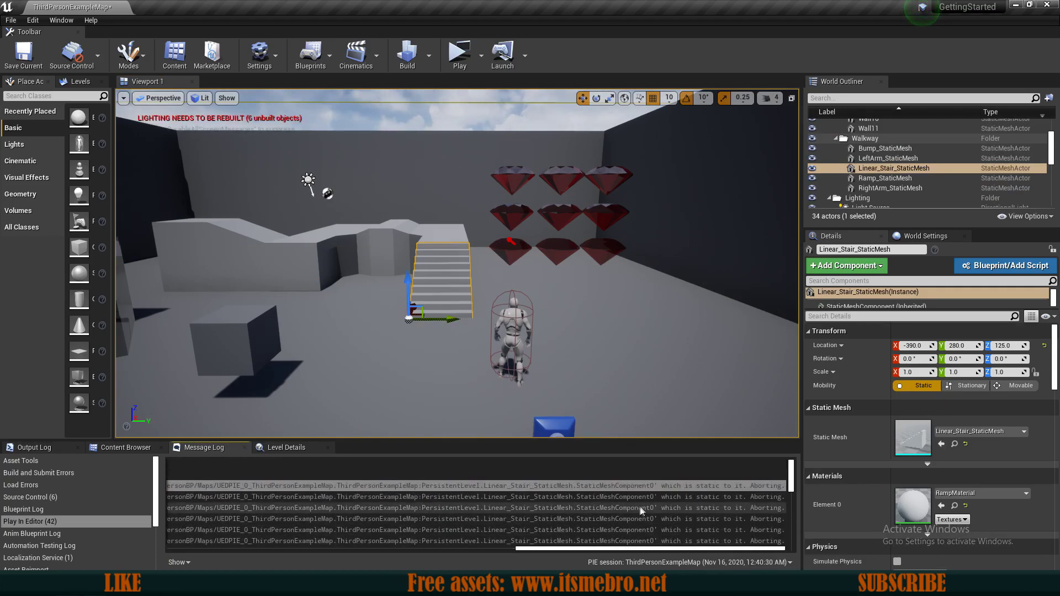
left_click(672, 488)
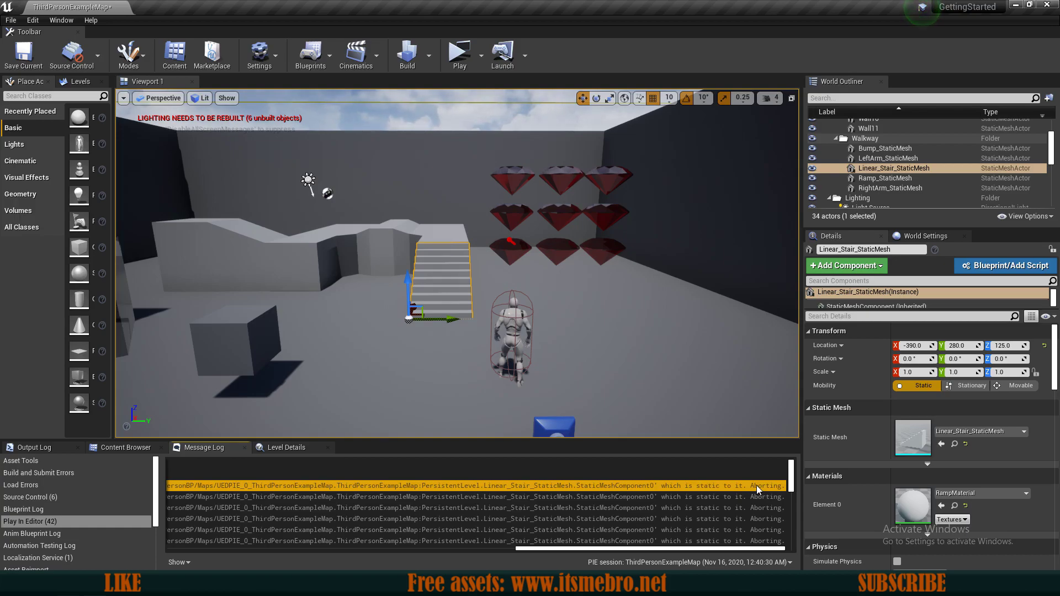
Select the middle gem nearest the stairs and inspect its mobility and physics settings
mouse_move(651, 331)
right_mouse_down()
mouse_move(616, 309)
mouse_move(641, 303)
mouse_move(660, 332)
right_mouse_up()
key("w")
left_click(476, 273)
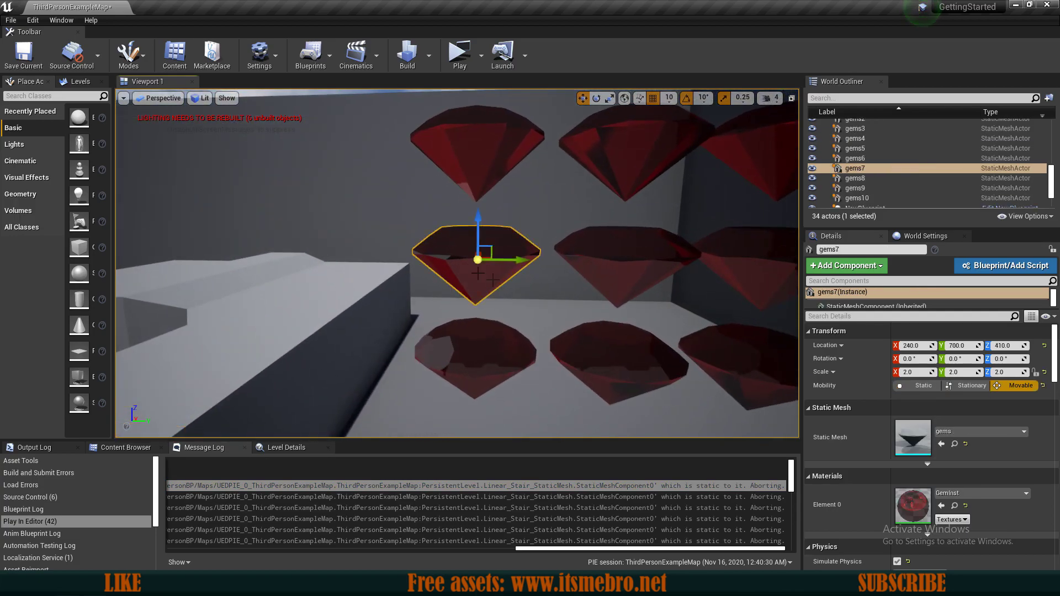
mouse_move(556, 301)
right_mouse_down()
mouse_move(528, 309)
mouse_move(555, 310)
right_mouse_up()
key("s")
key("w")
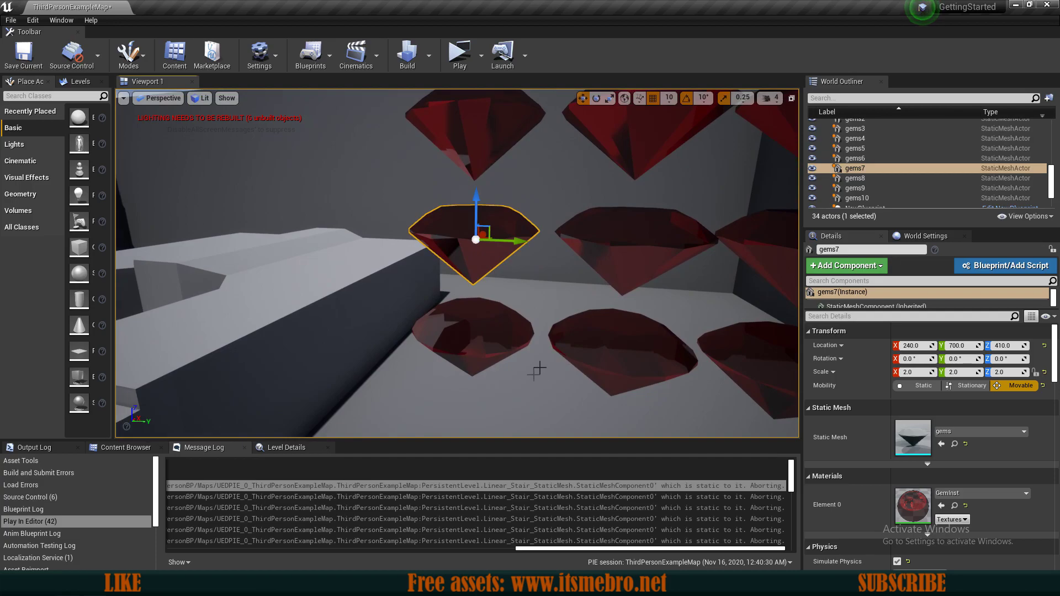
right_click_drag(540, 369, 535, 352)
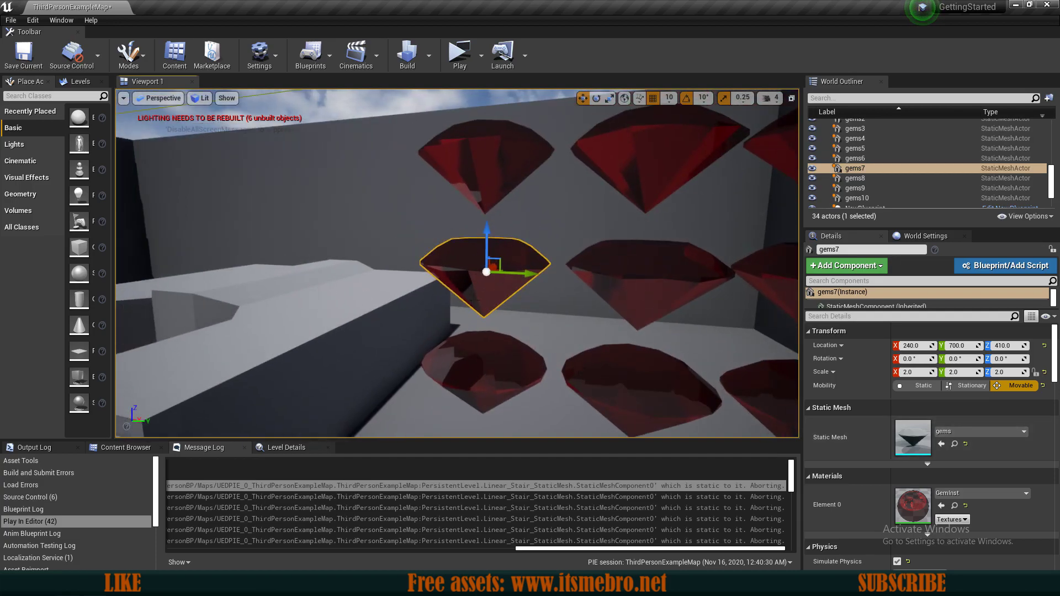
Select all six gems in the two columns nearest the stairs to examine their shared mobility and physics settings
left_click(490, 171)
left_click(651, 165, "ctrl")
left_click(643, 284, "ctrl")
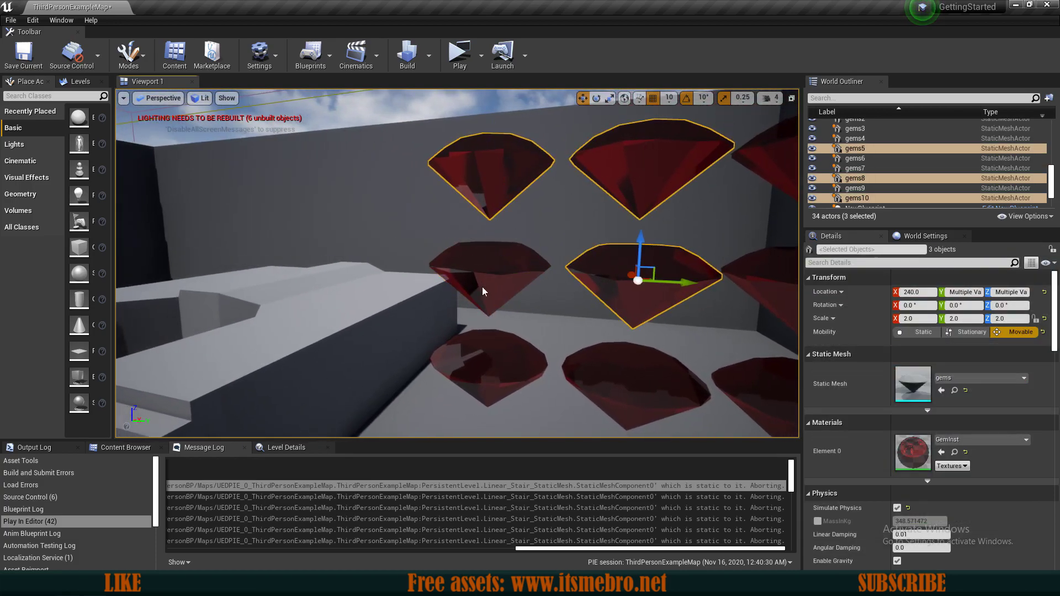
left_click(484, 291, "ctrl")
left_click(486, 370, "ctrl")
left_click(627, 383, "ctrl")
key("s")
right_click_drag(627, 383, 624, 373)
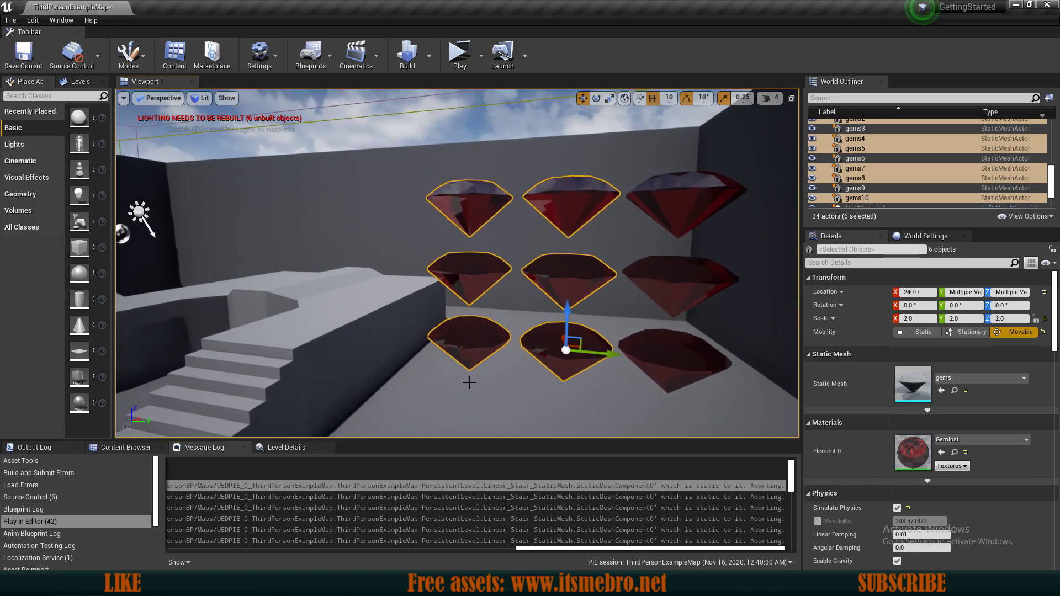
key("w")
right_click_drag(469, 382, 488, 390)
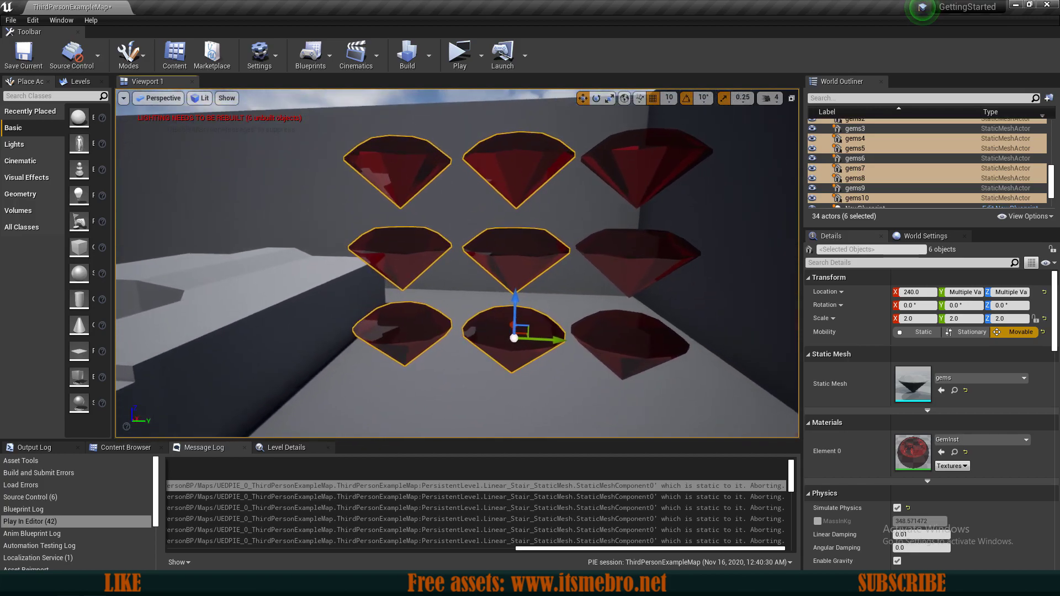
Inspect the Mobility and Simulate Physics settings of each gem in the column farthest from the stairs
left_click(641, 170)
left_click(919, 385)
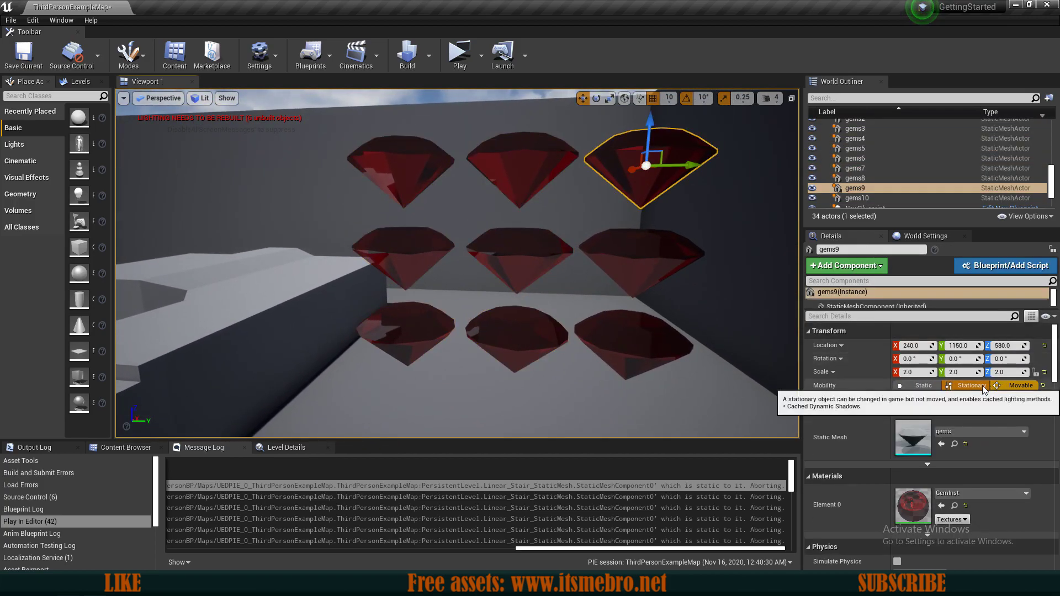
left_click(1013, 387)
left_click(637, 270)
left_click(630, 335)
scroll(863, 448, "down", 6)
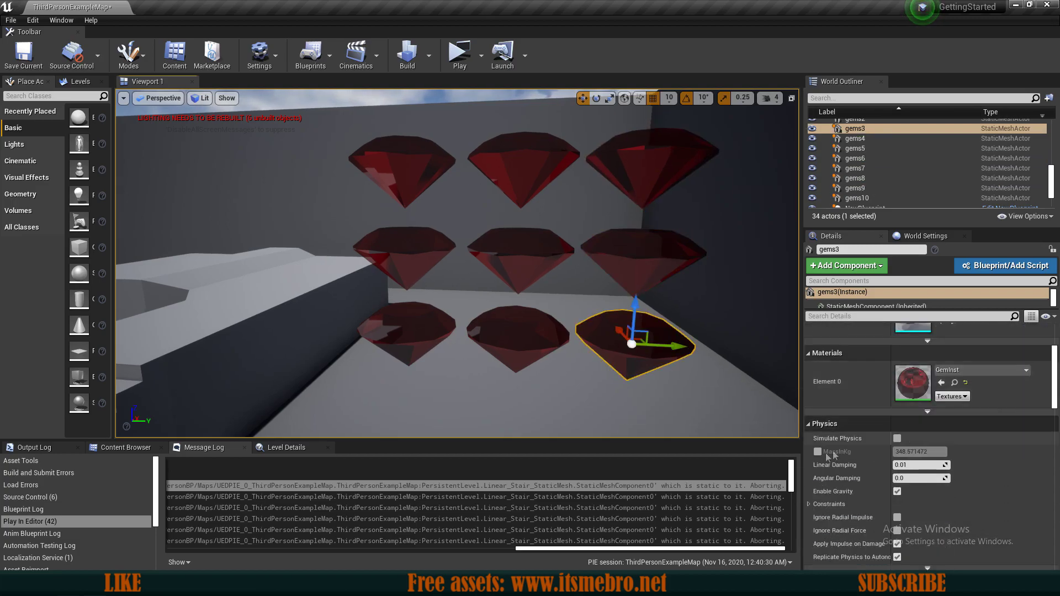
Compare the Simulate Physics and Mobility settings of the middle and far gems in the lowest row
left_click(558, 342)
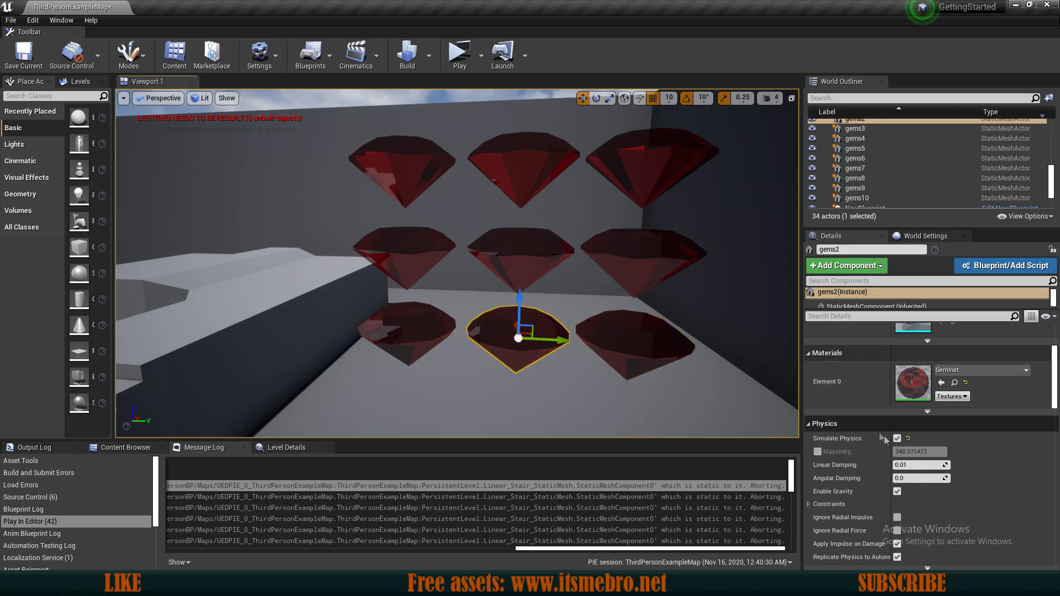
left_click(646, 354)
scroll(936, 426, "up", 2)
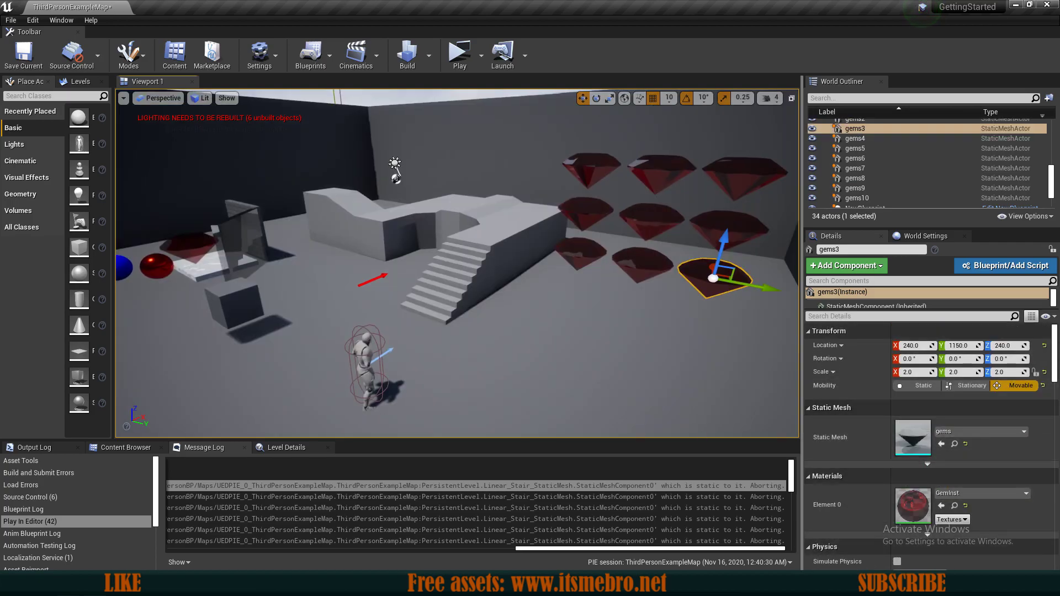
right_click_drag(457, 264, 408, 265)
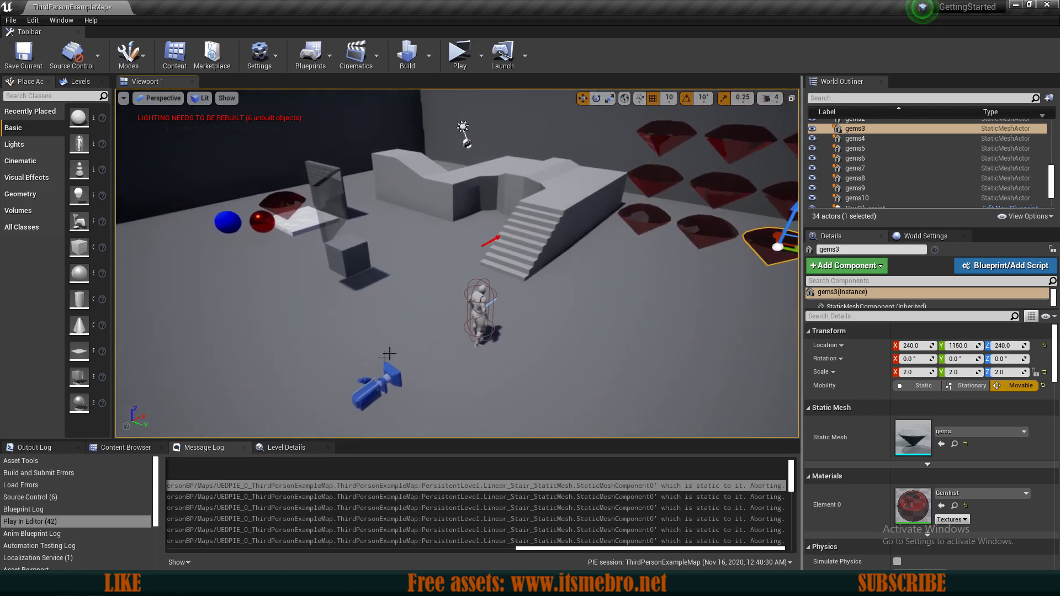
Open the ThirdPersonCharacter Blueprint from the Blueprints folder inside ThirdPersonBP
left_click(126, 450)
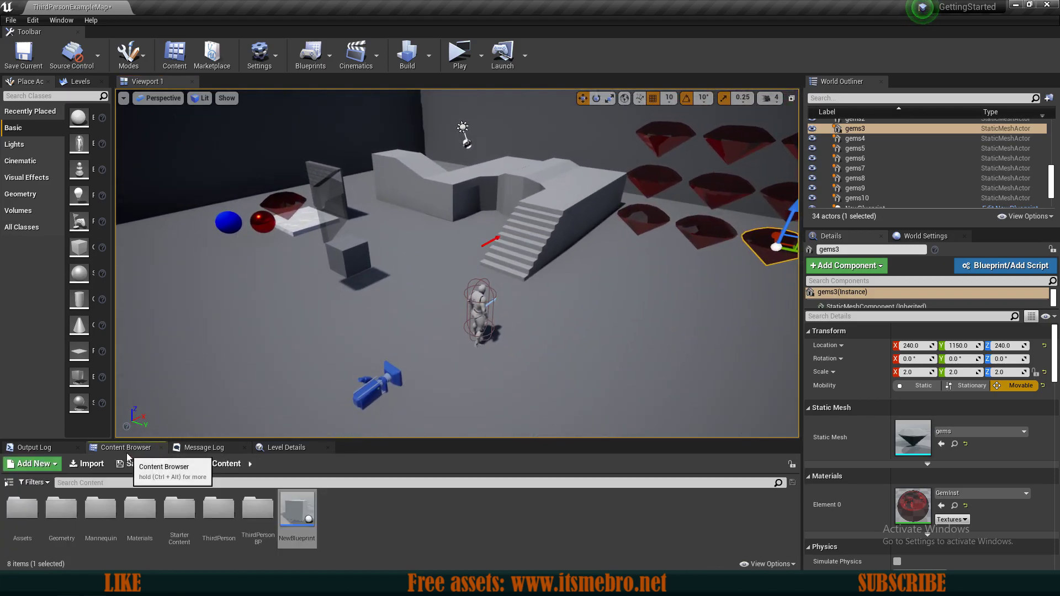
double_click(258, 508)
double_click(22, 507)
double_click(22, 509)
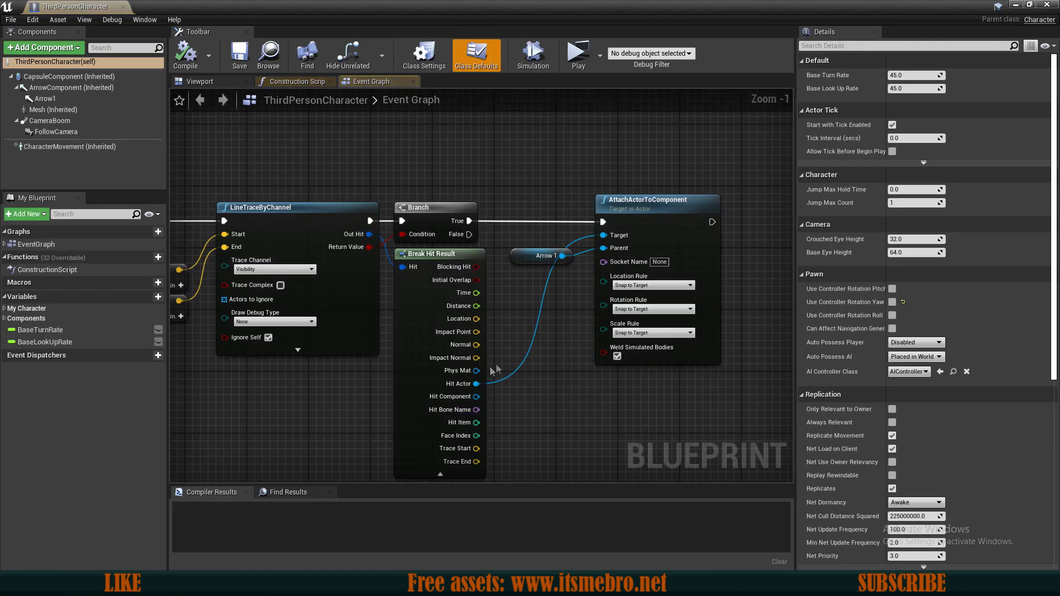
Examine the Q key event and the Follow Camera location and forward-vector nodes feeding the line trace's Start and End
right_click_drag(226, 381, 495, 384)
left_click(418, 217)
right_click_drag(412, 237, 533, 273)
left_click(572, 270)
left_click(543, 248)
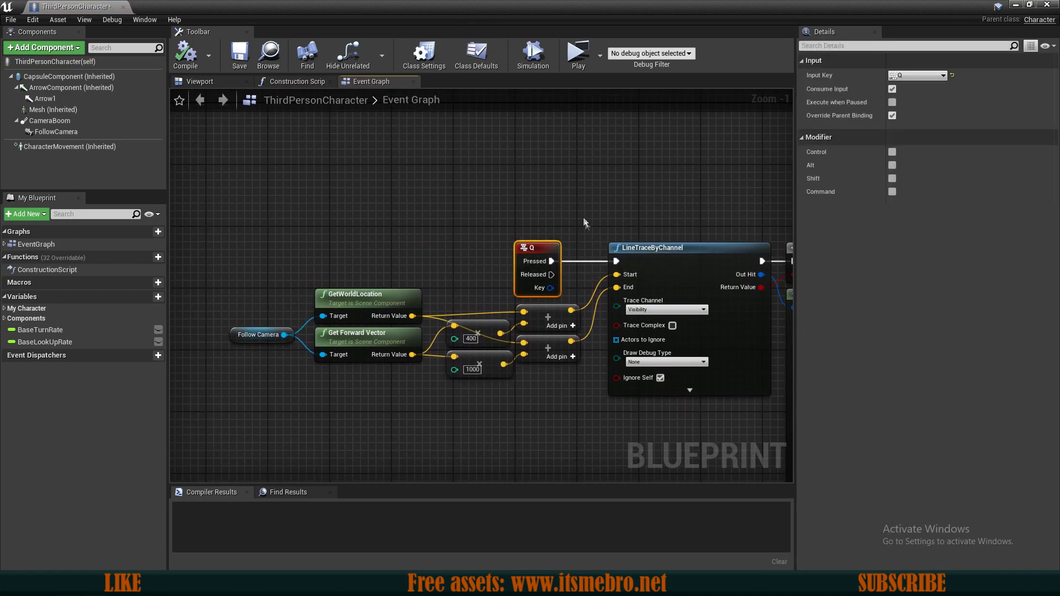
right_click_drag(584, 223, 573, 242)
left_click_drag(457, 429, 458, 429)
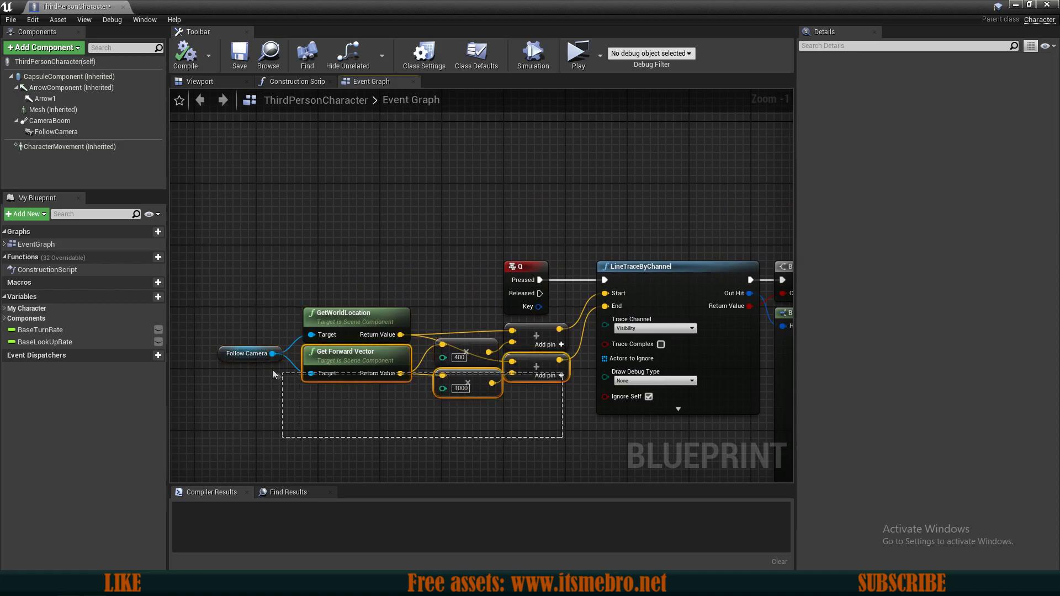
left_click_drag(273, 370, 209, 324)
left_click(543, 333)
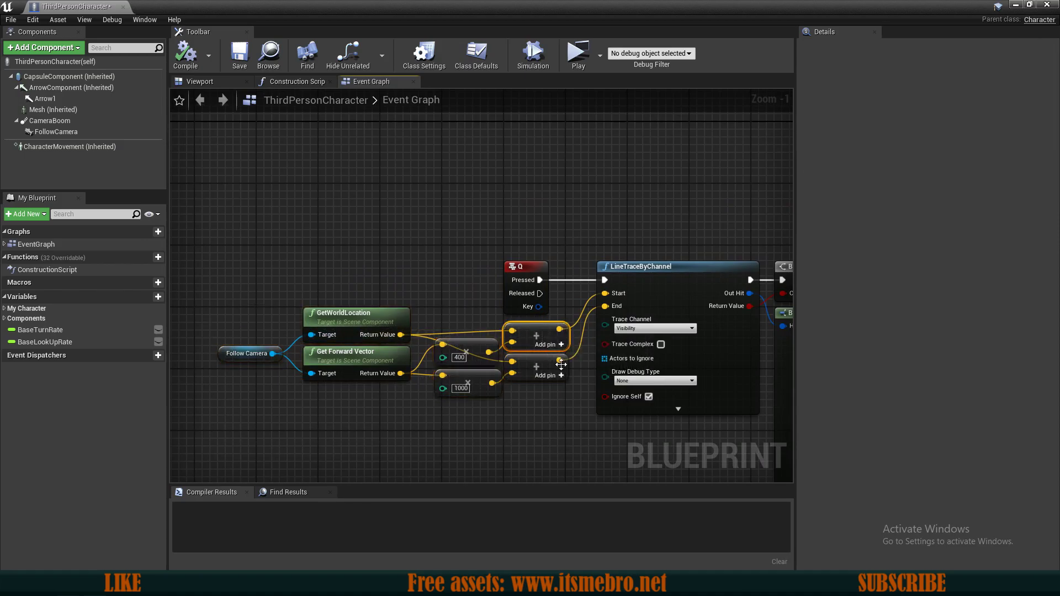
right_click_drag(561, 365, 323, 371)
left_click(562, 377)
Trace the graph from LineTraceByChannel through Branch and Break Hit Result to AttachActorToComponent and its Arrow 1 parent
left_click(462, 270)
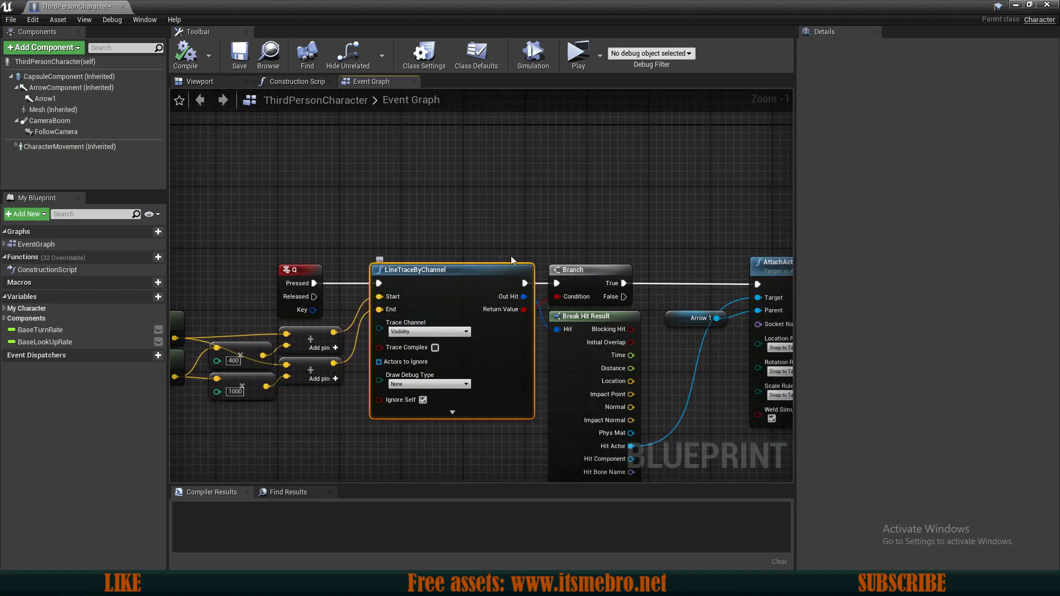
right_click_drag(604, 303, 466, 306)
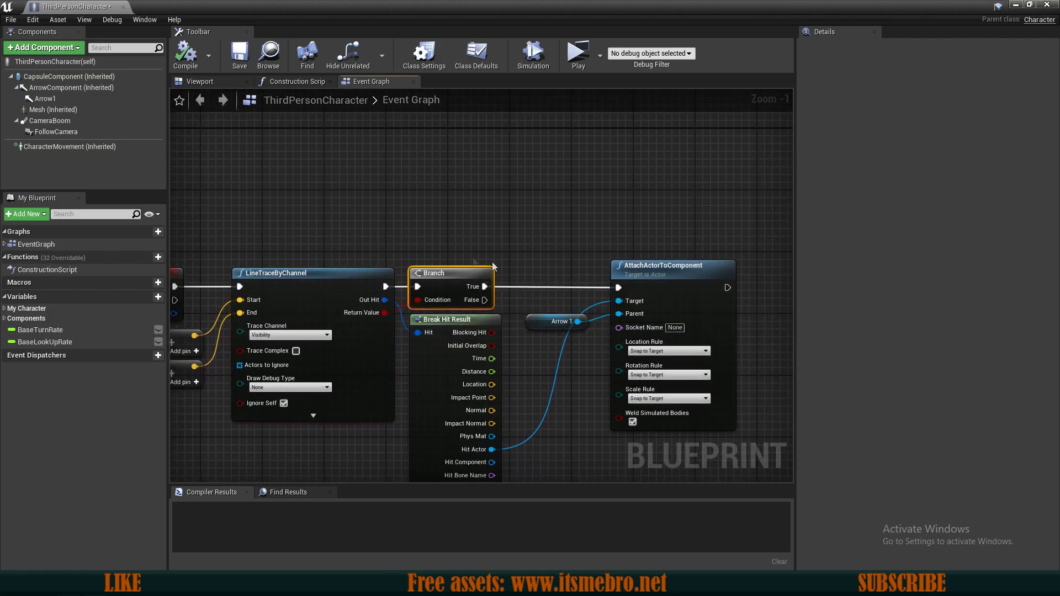
right_click_drag(493, 266, 399, 229)
left_click(363, 395)
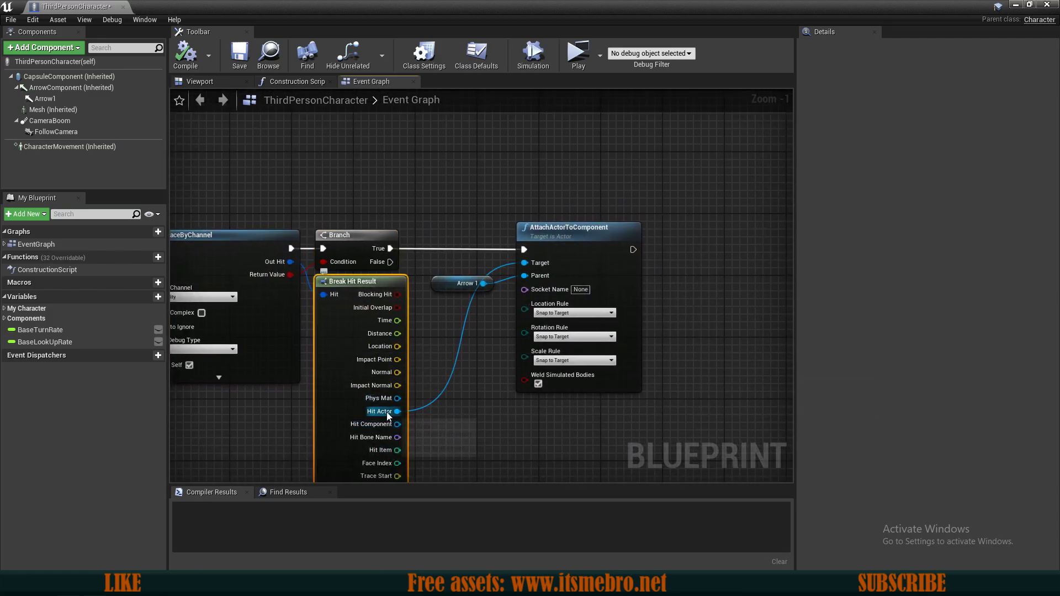
left_click(568, 264)
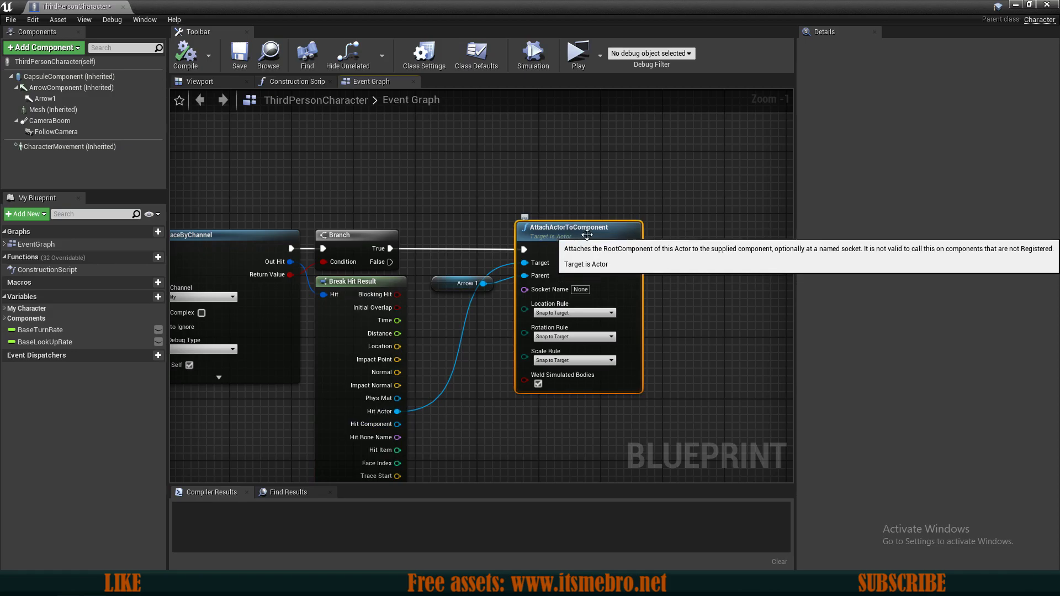
right_click_drag(526, 290, 584, 243)
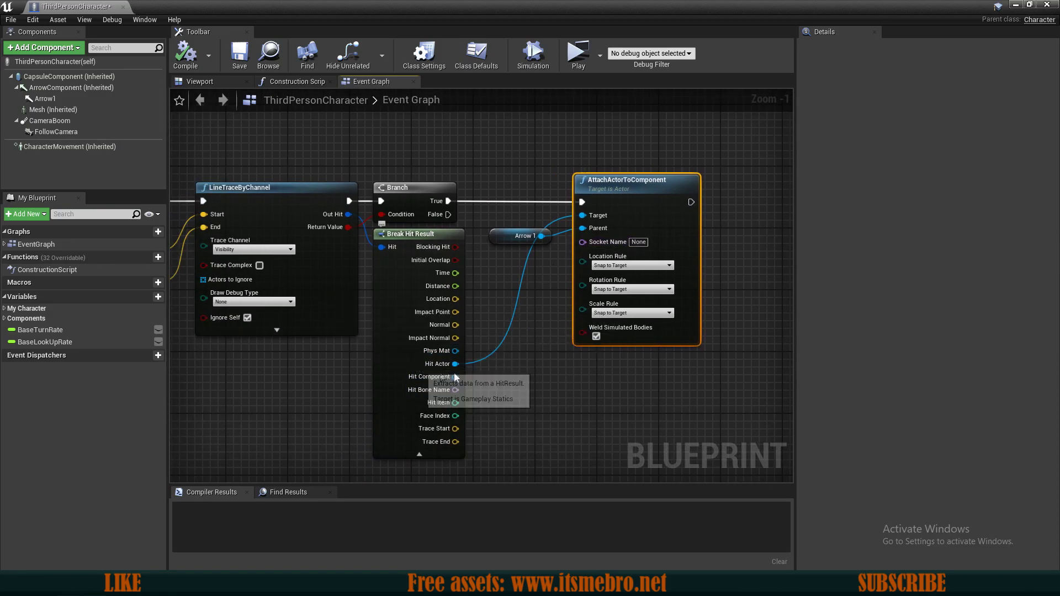
left_click(493, 237)
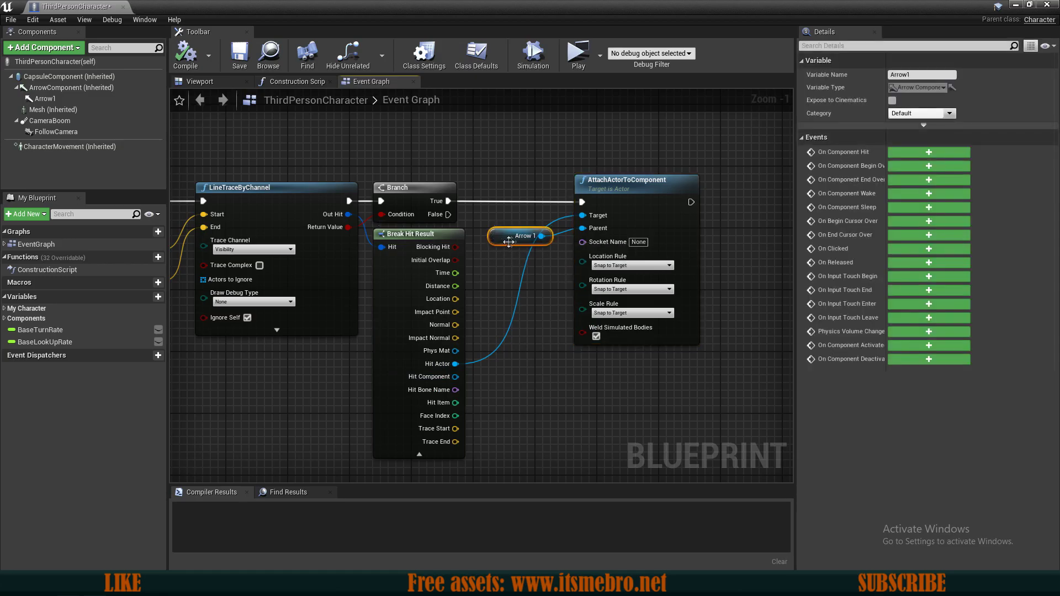
Inspect the Arrow1 component on the character in the Blueprint's 3D view
left_click(217, 82)
right_click_drag(438, 213, 438, 127)
scroll(516, 264, "down", 3)
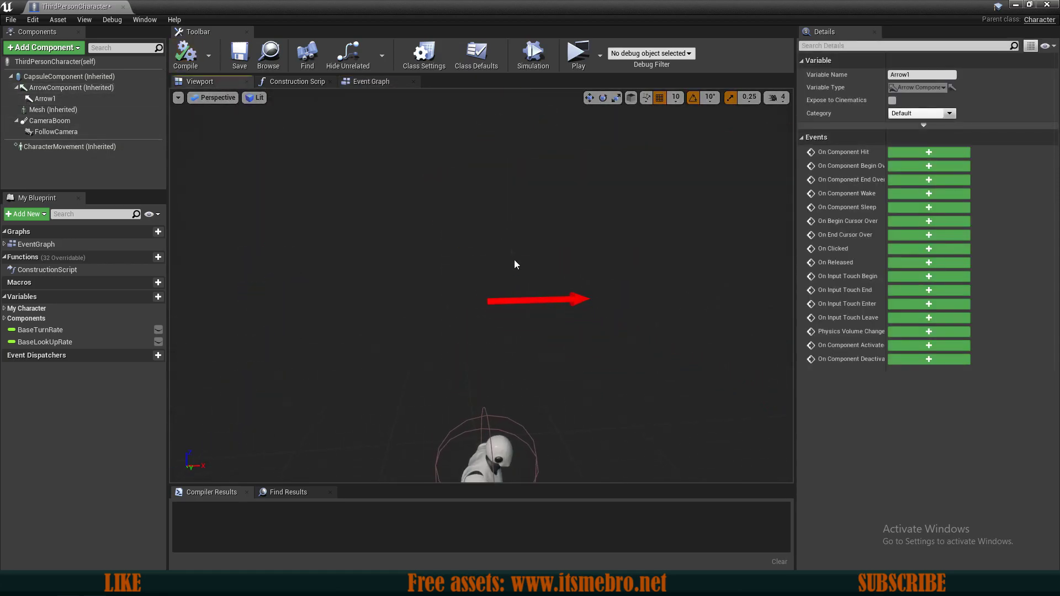
left_click(515, 301)
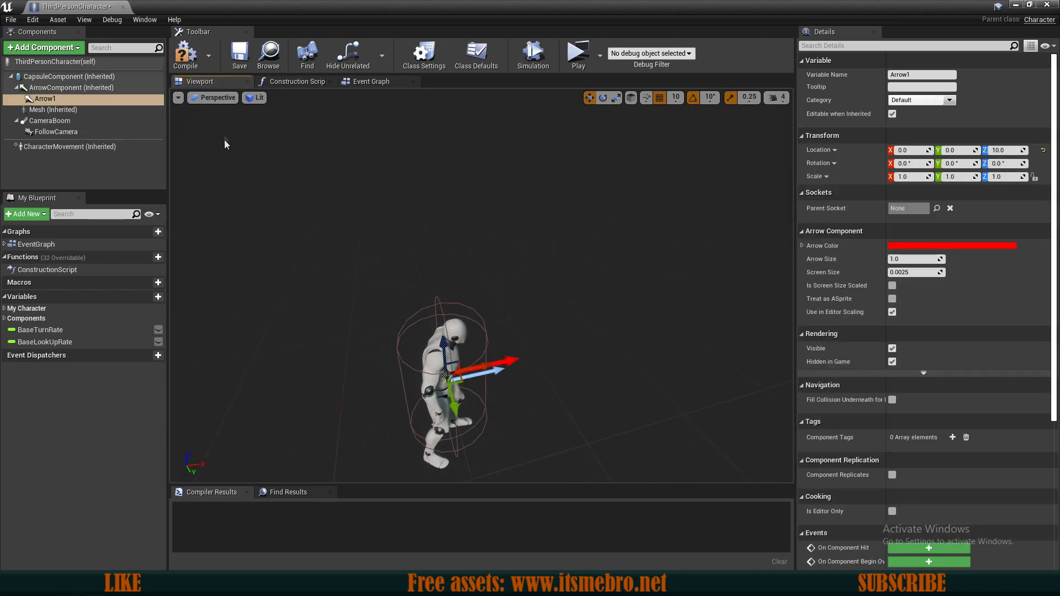
Compile the ThirdPersonCharacter Blueprint and play-test it by running the character among the gems and around the level
left_click(186, 56)
left_click(578, 53)
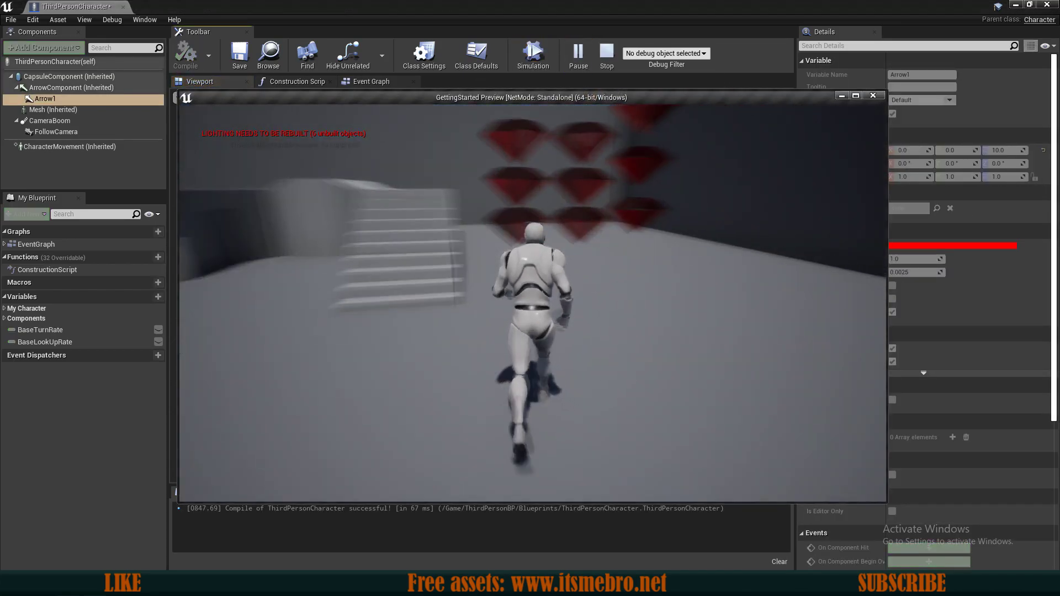
key("w")
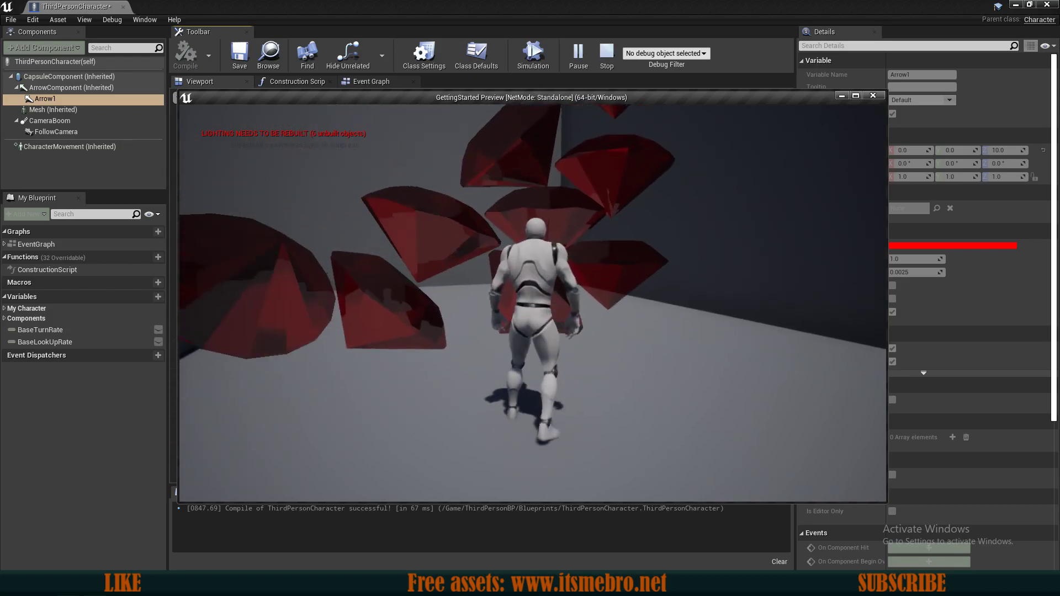
key("w")
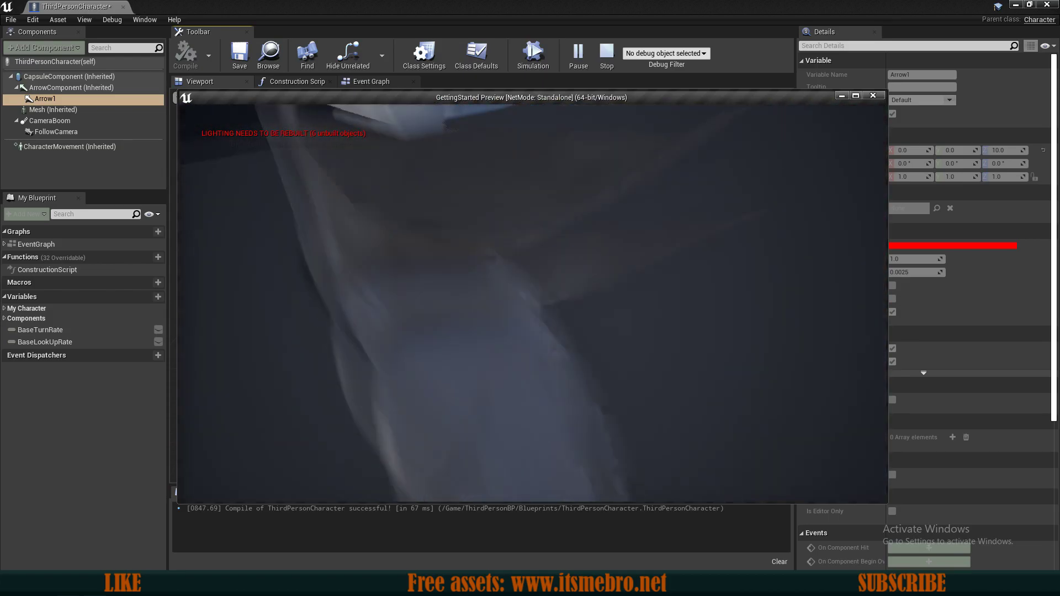
key("w")
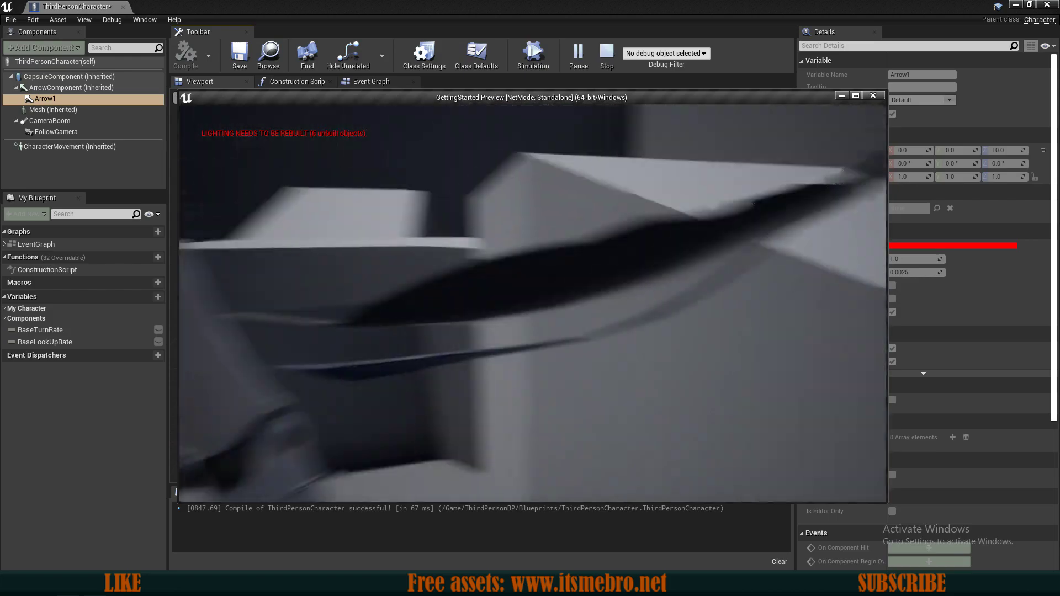
key("w")
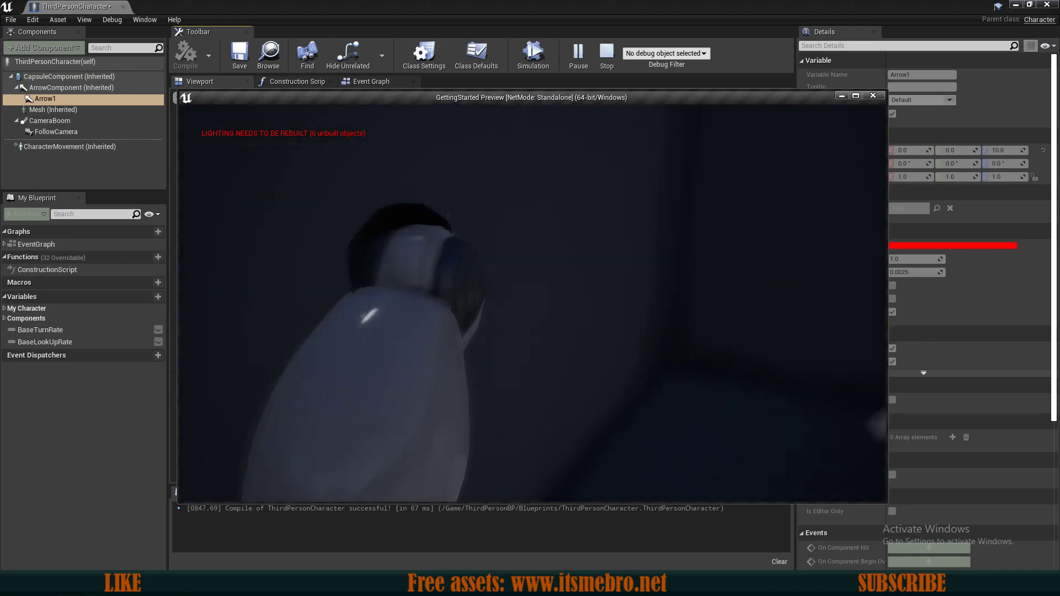
key("w")
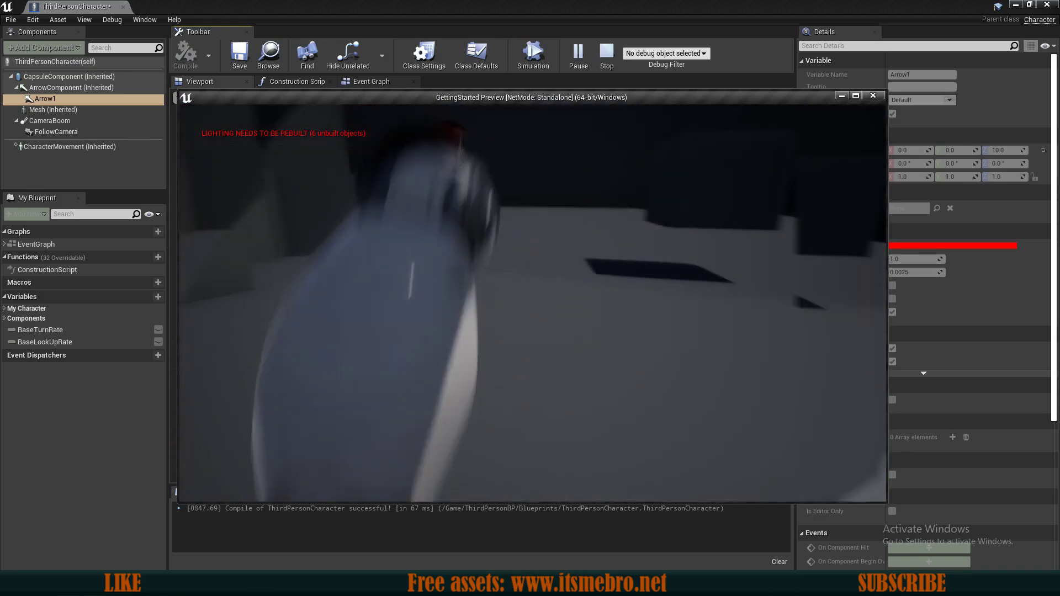
key("w")
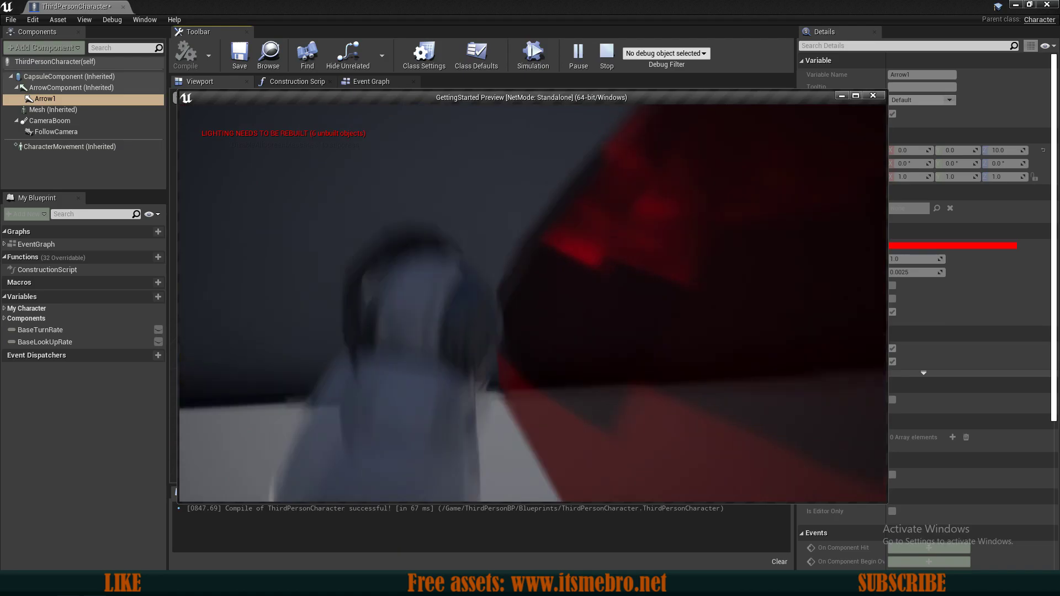
key("w")
key("w")
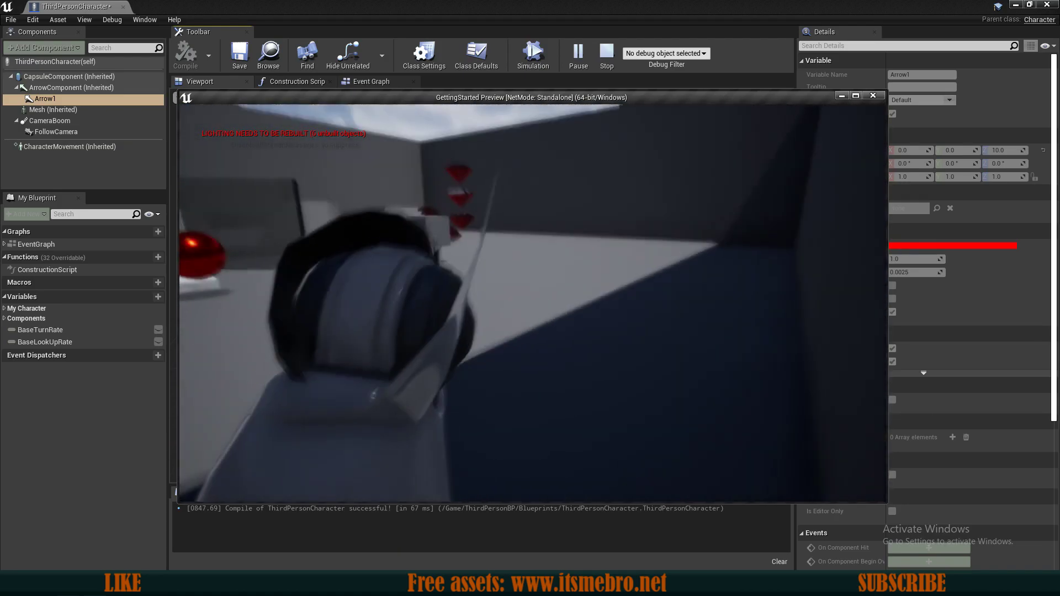
key("w")
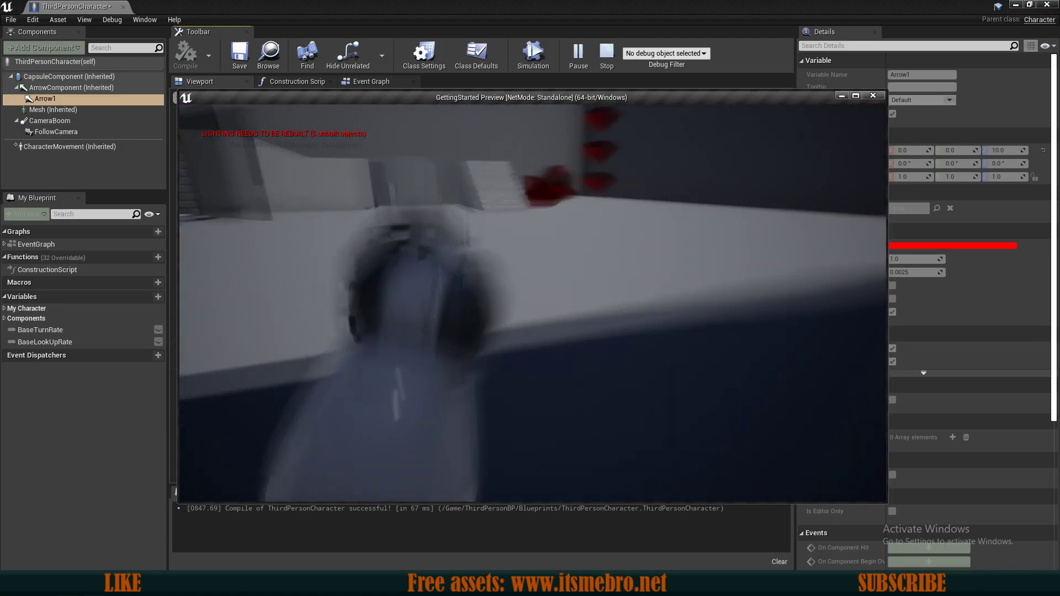
key("w")
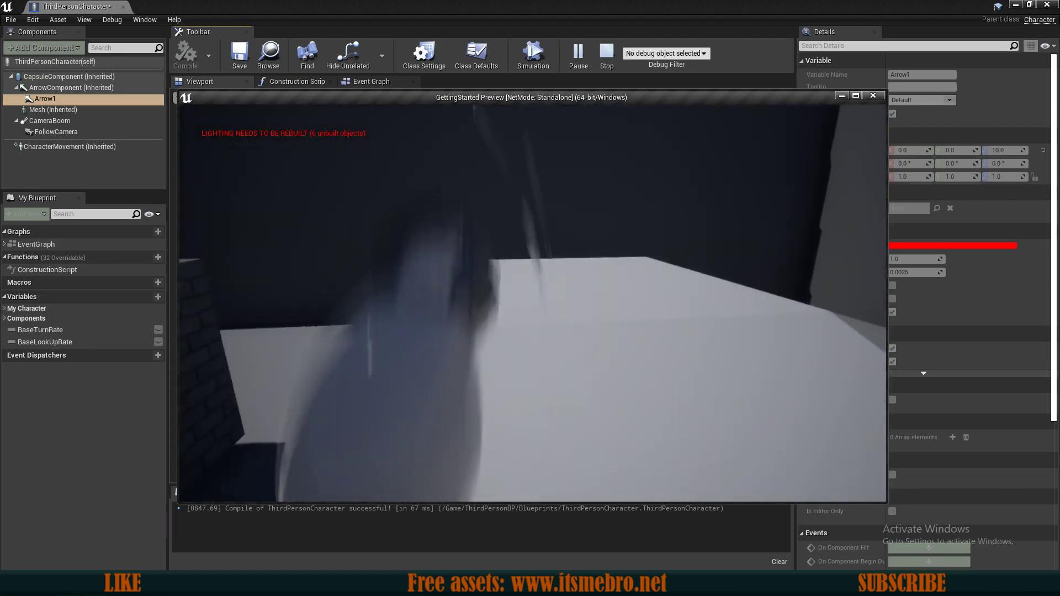
key("Escape")
Dock the ThirdPersonCharacter Blueprint editor beside the ThirdPersonExampleMap level editor
key("a")
right_click_drag(538, 367, 668, 369)
key("s")
left_click_drag(63, 6, 124, 6)
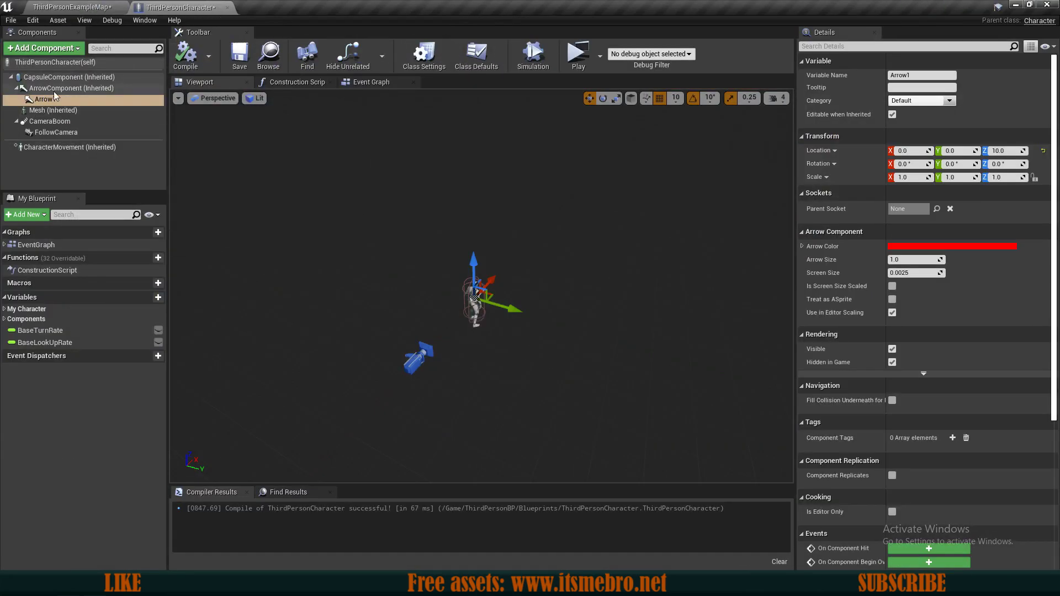
Inspect the FollowCamera and CameraBoom components and how the boom links the camera to the character
left_click(65, 134)
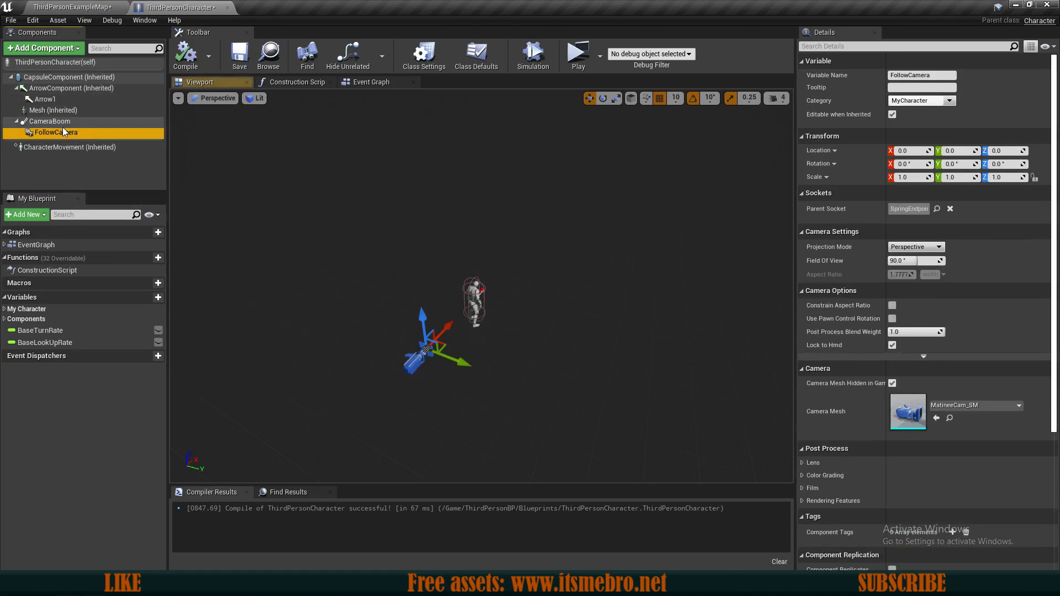
left_click(50, 121)
right_click_drag(191, 180, 173, 168)
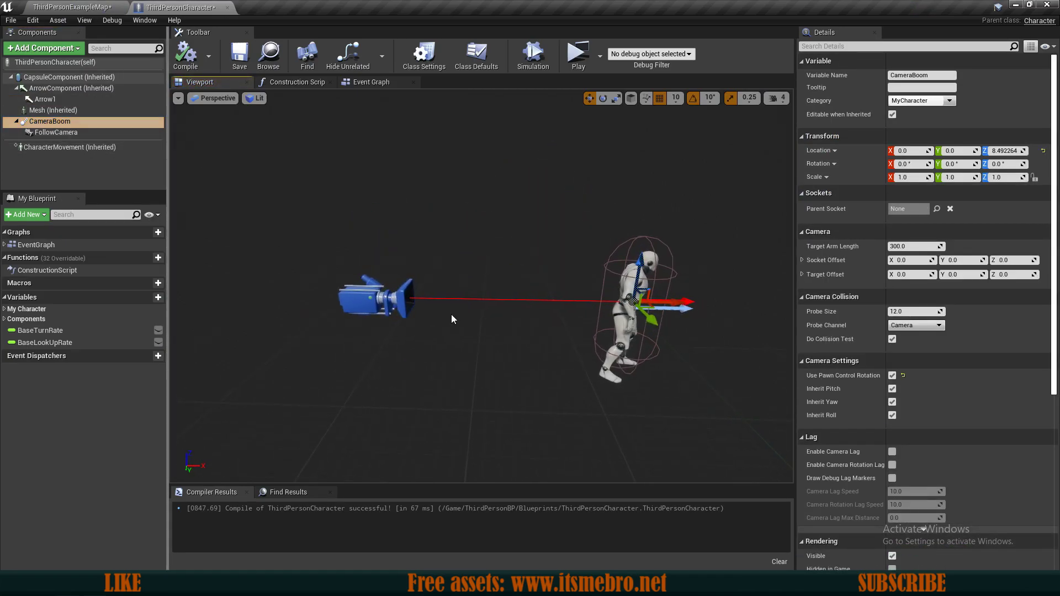
mouse_move(452, 314)
right_mouse_down()
mouse_move(425, 313)
mouse_move(457, 314)
mouse_move(449, 311)
right_mouse_up()
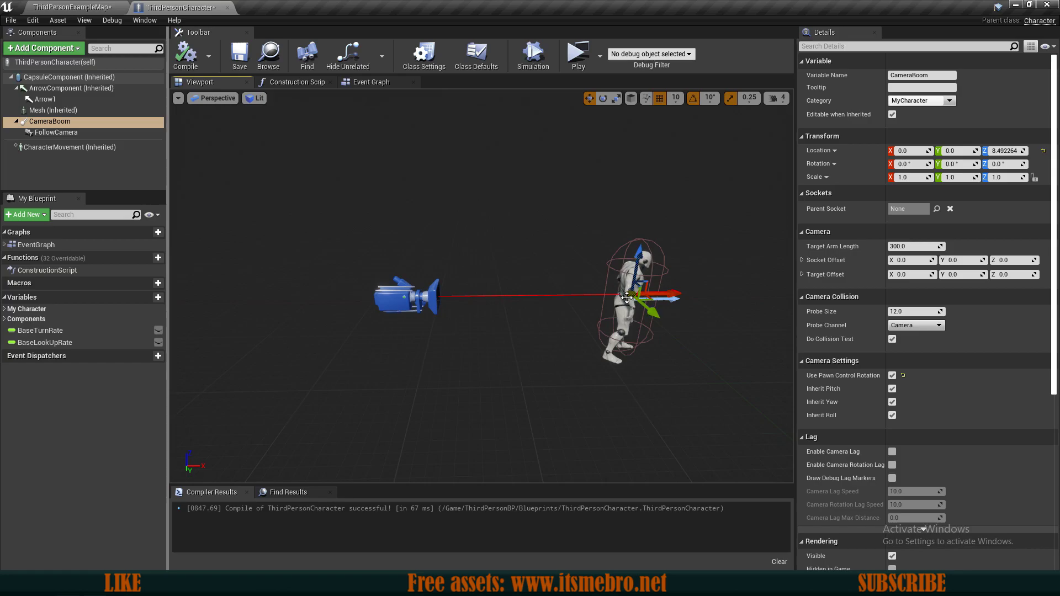
Review the CharacterMovement component's walking, jumping, networking, rotation and physics interaction settings
left_click(72, 147)
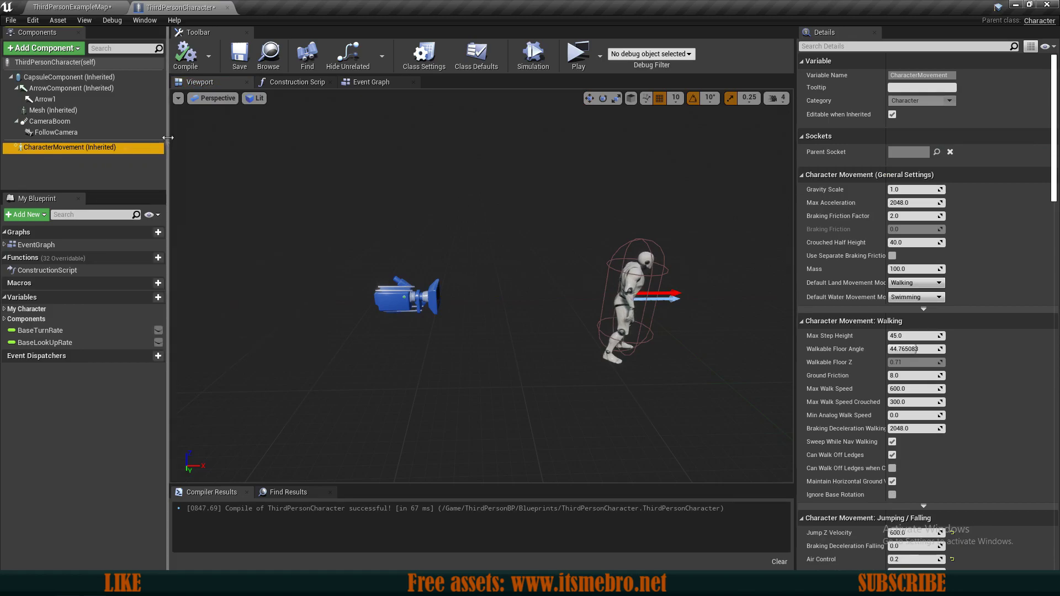
left_click(89, 141)
left_click(80, 146)
left_click(81, 145)
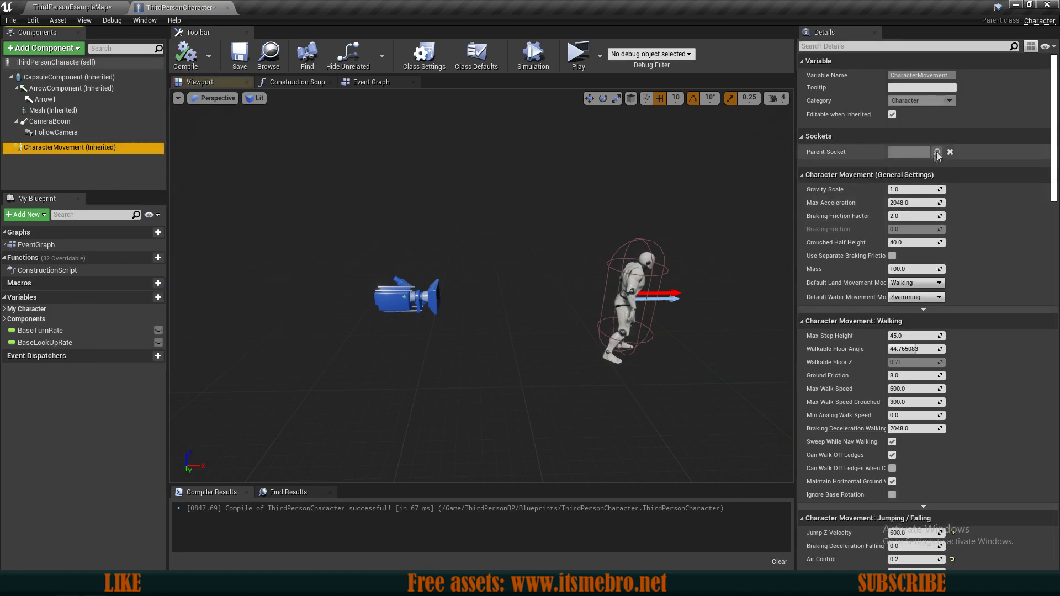
scroll(910, 295, "down", 5)
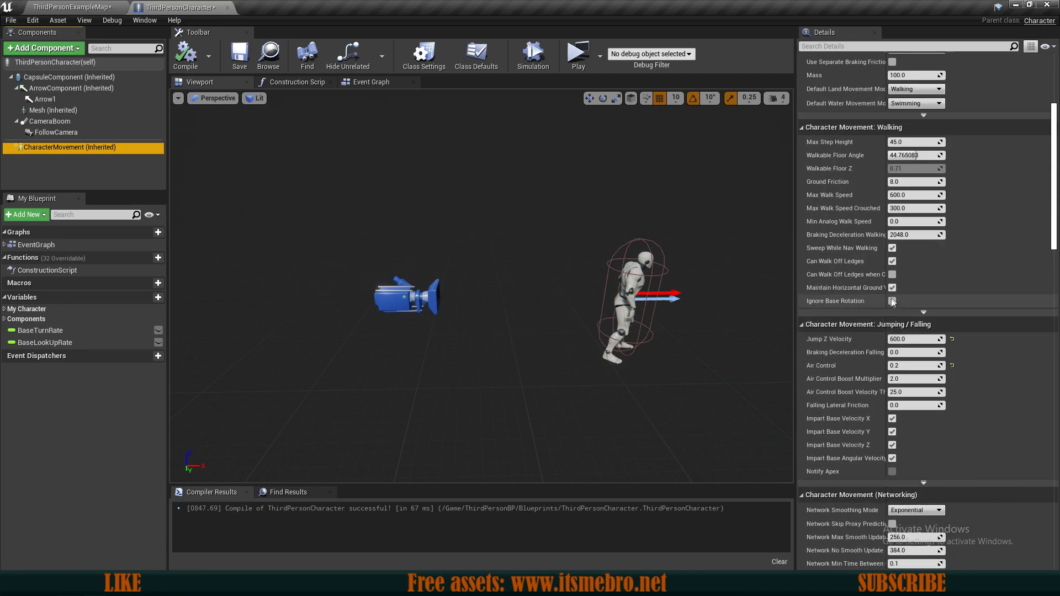
scroll(921, 408, "down", 10)
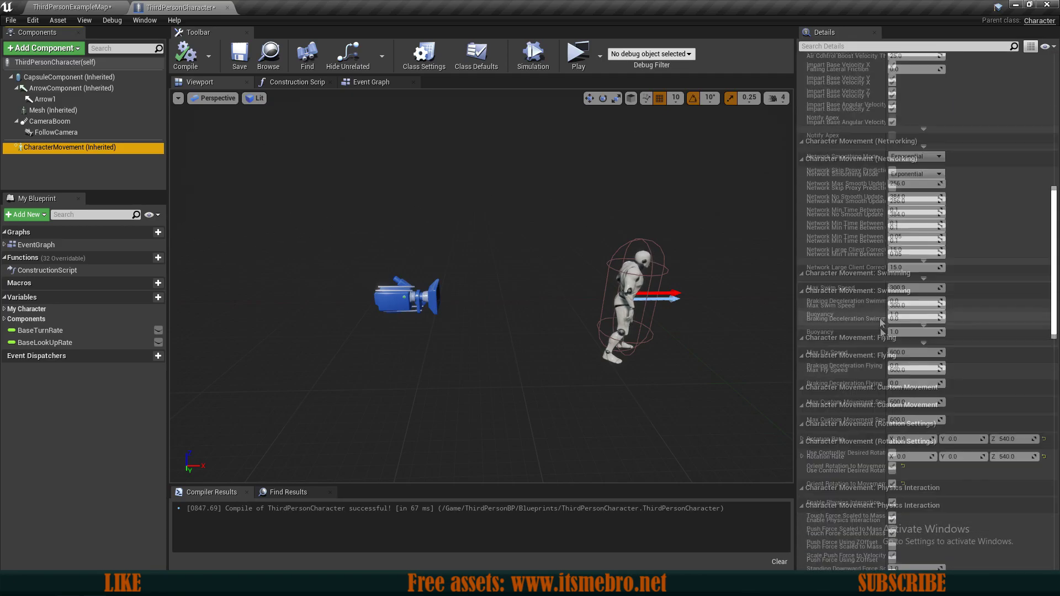
scroll(916, 365, "up", 4)
scroll(937, 412, "down", 8)
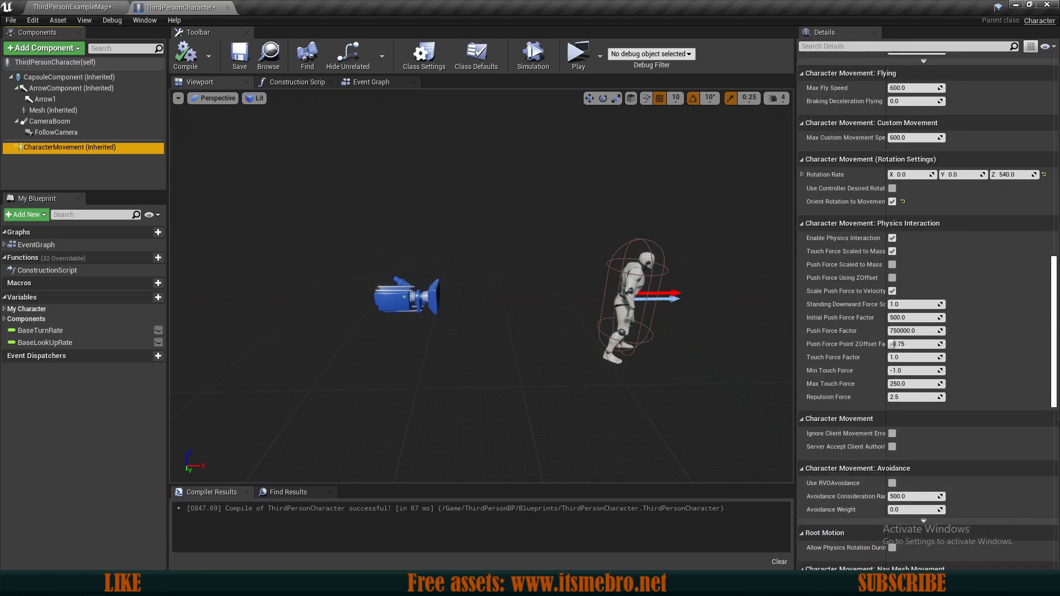
Save the ThirdPersonCharacter Blueprint and view the character among the gems in the ThirdPersonExampleMap level
left_click_drag(1056, 398, 1056, 138)
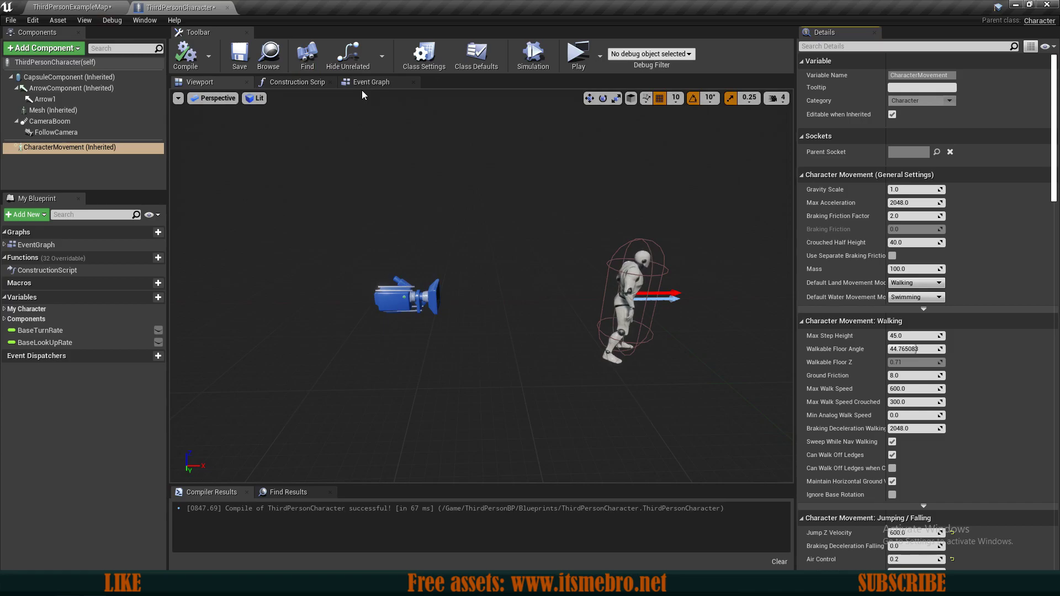
left_click(243, 61)
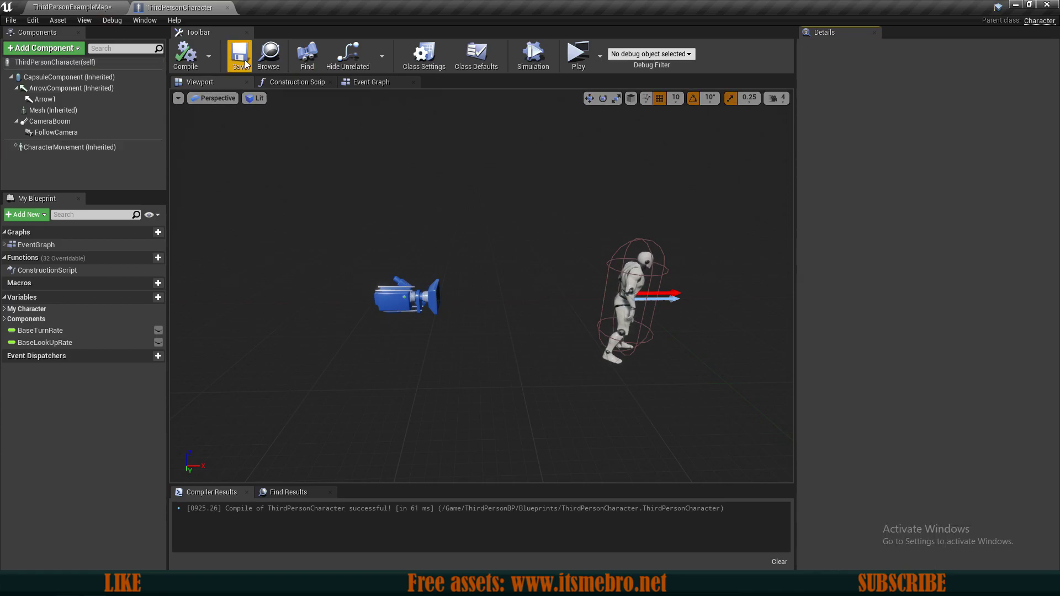
left_click(100, 5)
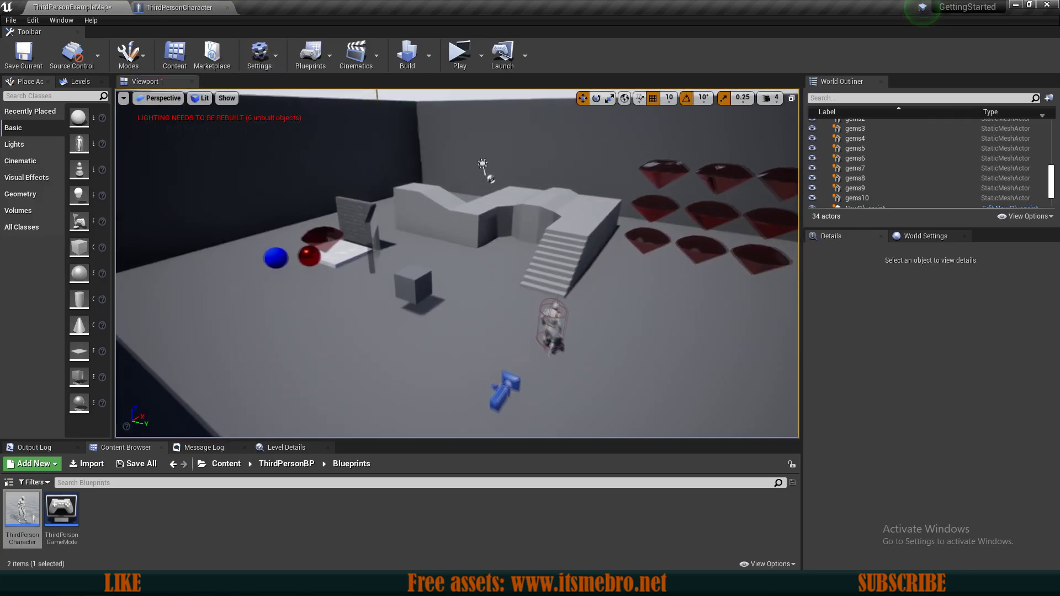
mouse_move(644, 293)
right_mouse_down()
mouse_move(671, 293)
mouse_move(657, 296)
right_mouse_up()
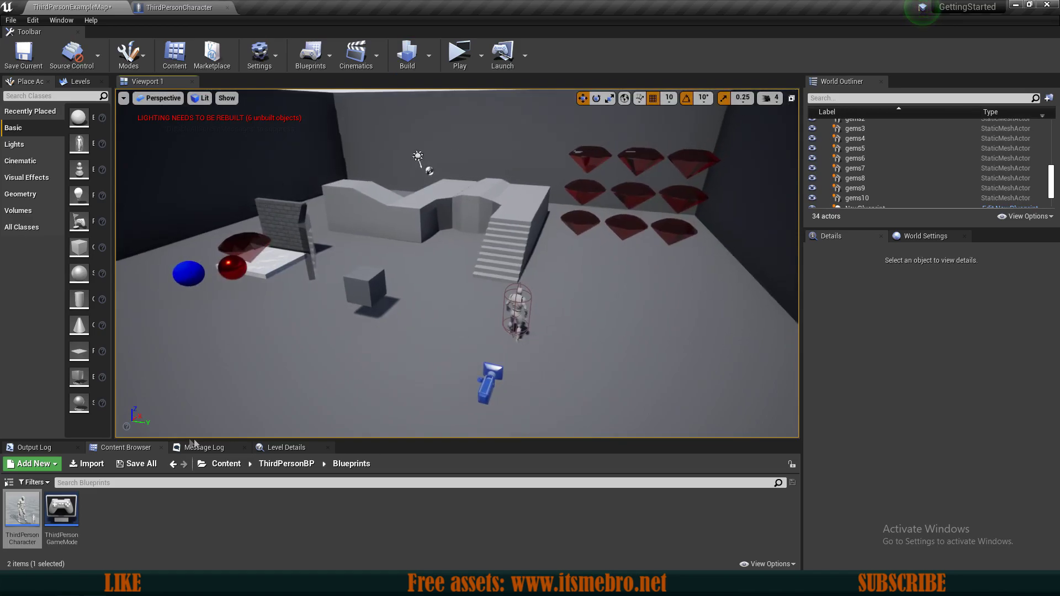
left_click(228, 467)
Return to the ThirdPersonCharacter Blueprint and inspect its CharacterMovement and Mesh components
left_click(180, 8)
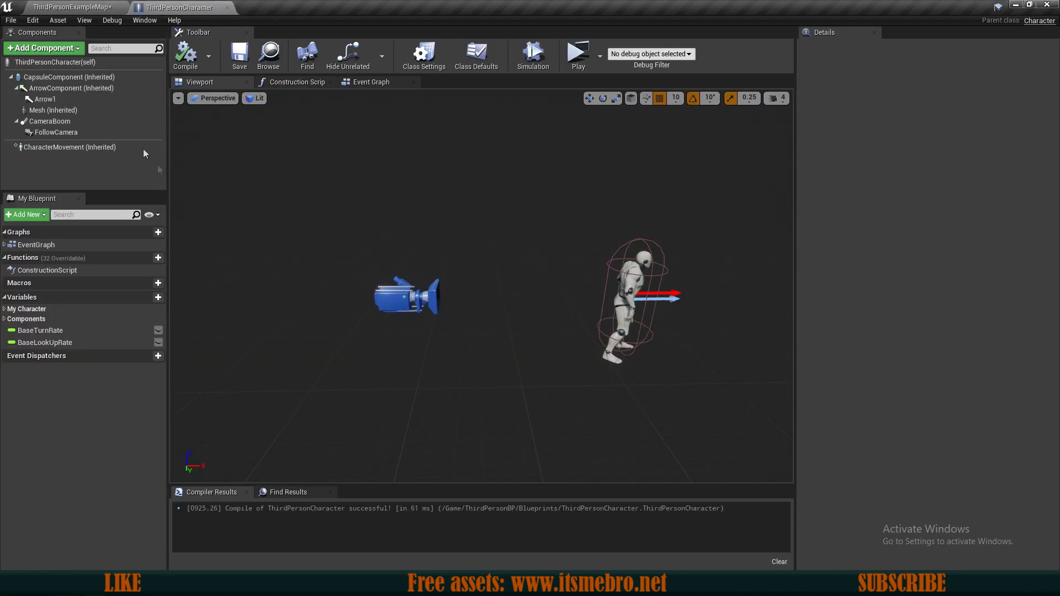
left_click(74, 149)
left_click(61, 109)
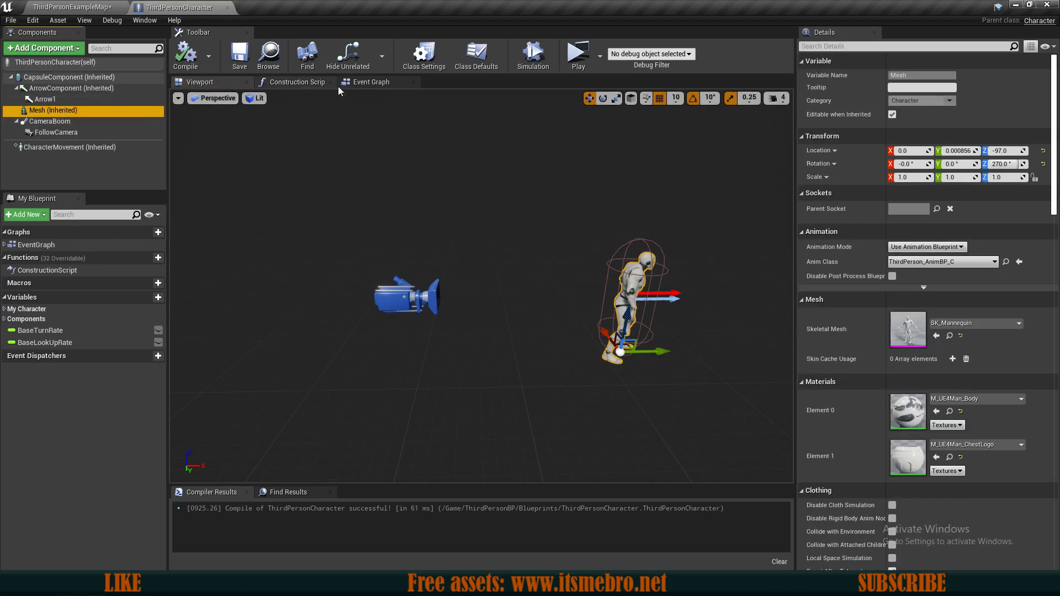
Examine the Movement input node group in the ThirdPersonCharacter Event Graph
left_click(383, 84)
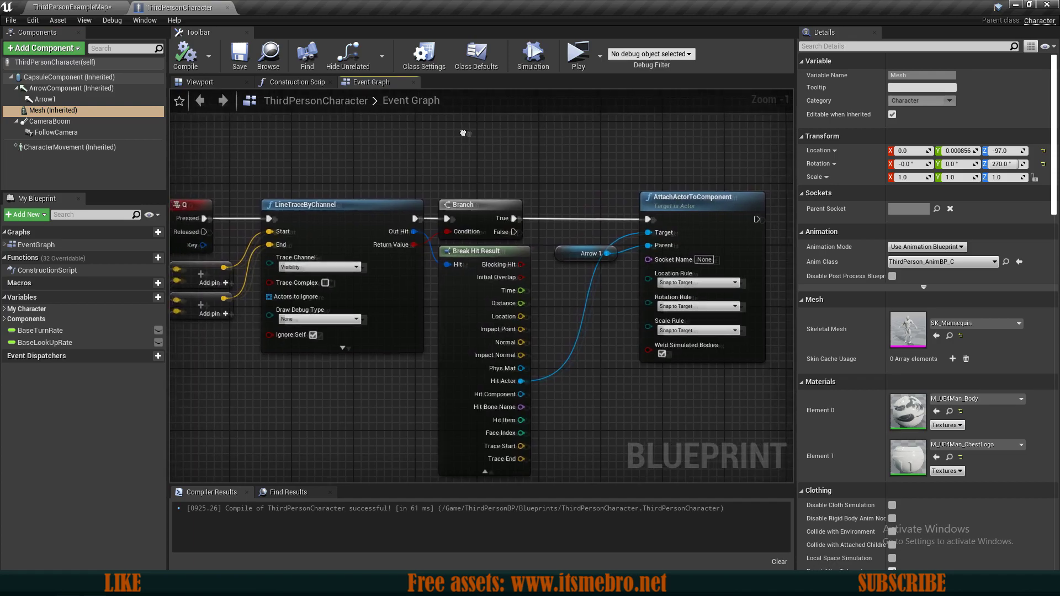
scroll(509, 159, "down", 6)
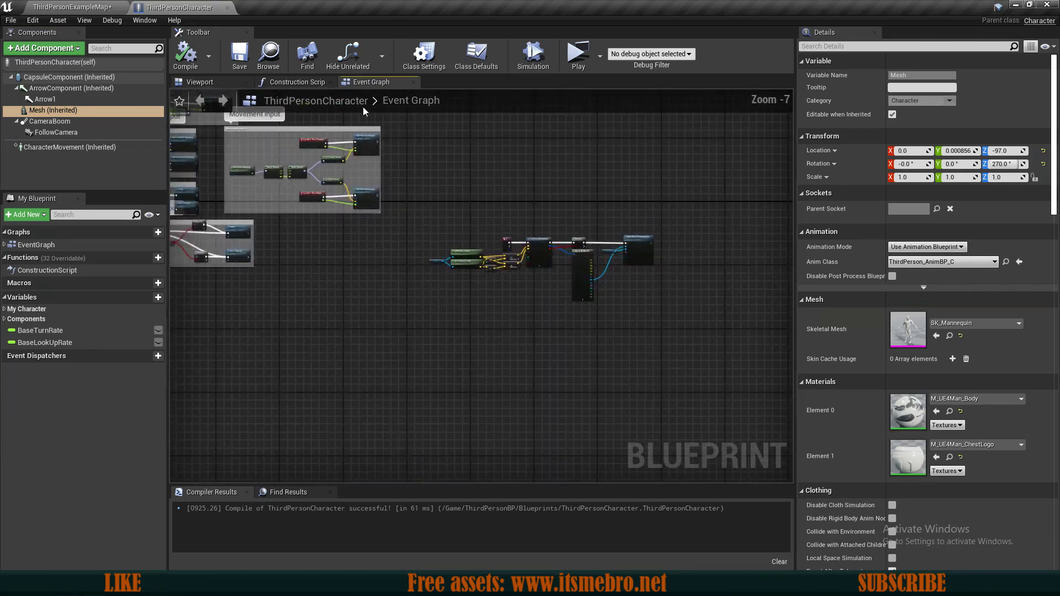
right_click_drag(371, 115, 590, 292)
scroll(582, 273, "down", 1)
scroll(505, 301, "up", 5)
right_click_drag(513, 317, 394, 133)
scroll(394, 134, "down", 1)
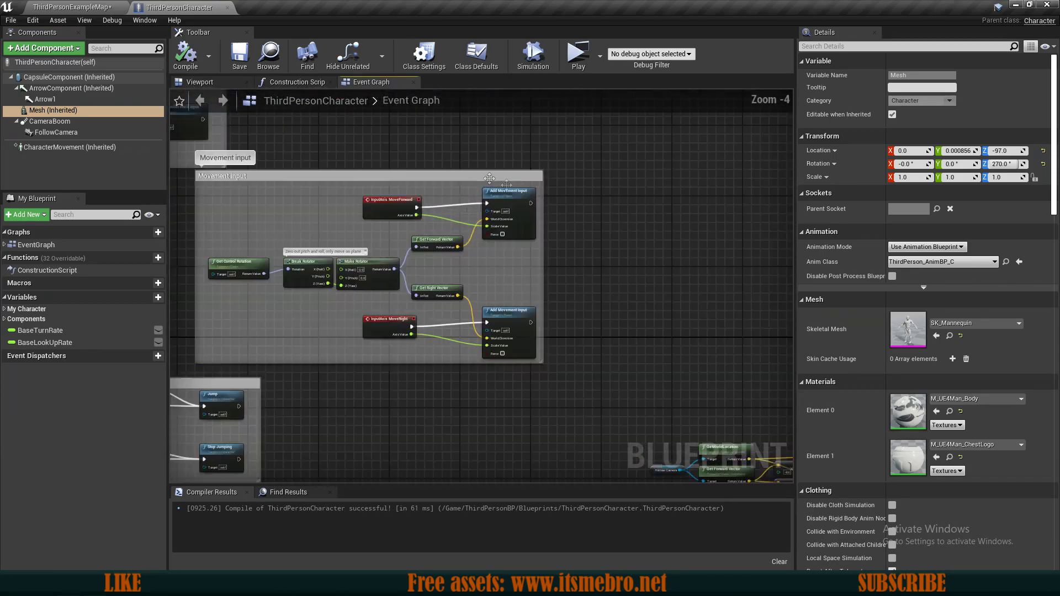
Inspect the Q key event and its node chain from the Follow Camera to AttachActorToComponent
scroll(506, 185, "down", 1)
right_click_drag(665, 378, 449, 256)
scroll(436, 285, "up", 4)
left_click(675, 183)
right_click_drag(674, 182, 520, 222)
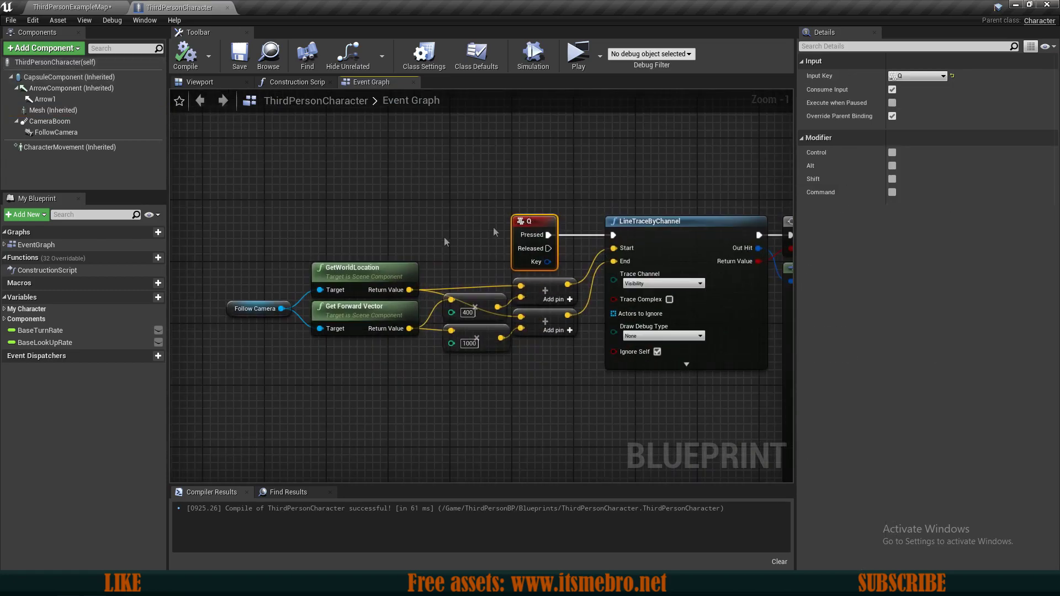
scroll(432, 381, "down", 4)
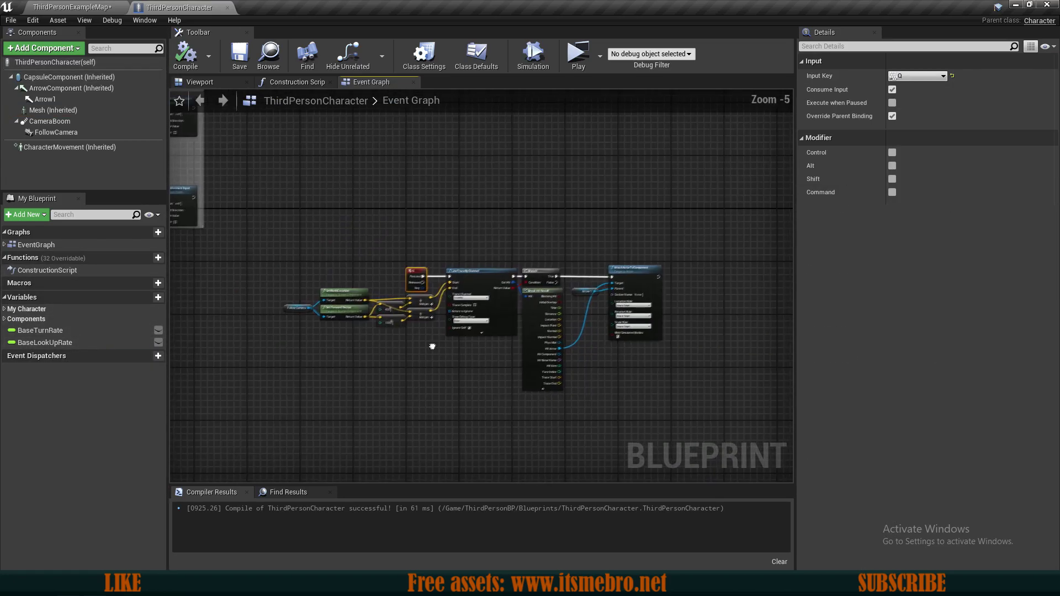
scroll(432, 346, "up", 1)
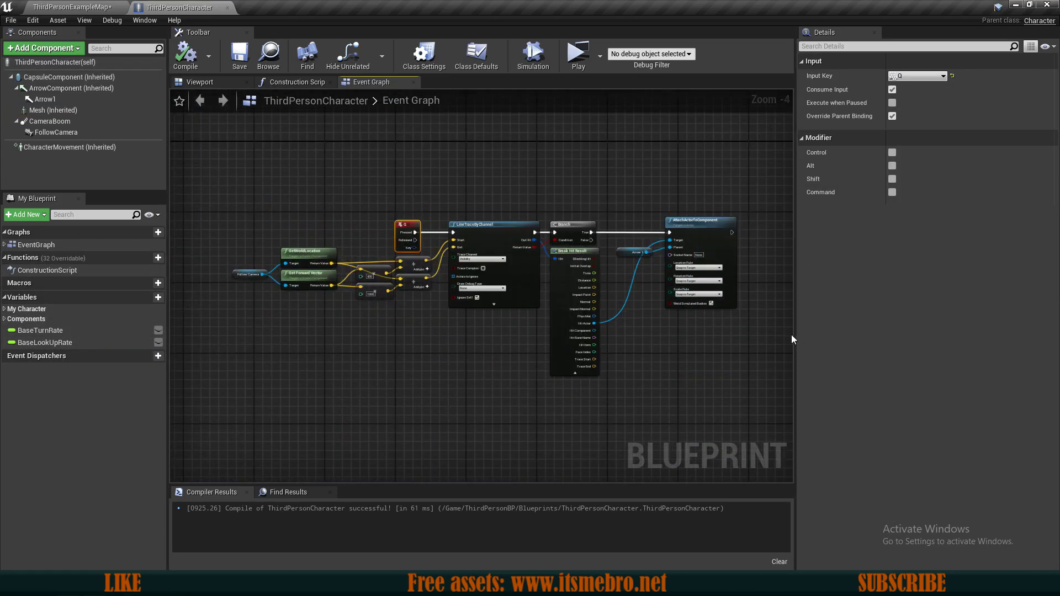
Widen the Event Graph area by narrowing the Details and Components areas, and clear the node selection
left_click_drag(795, 336, 919, 337)
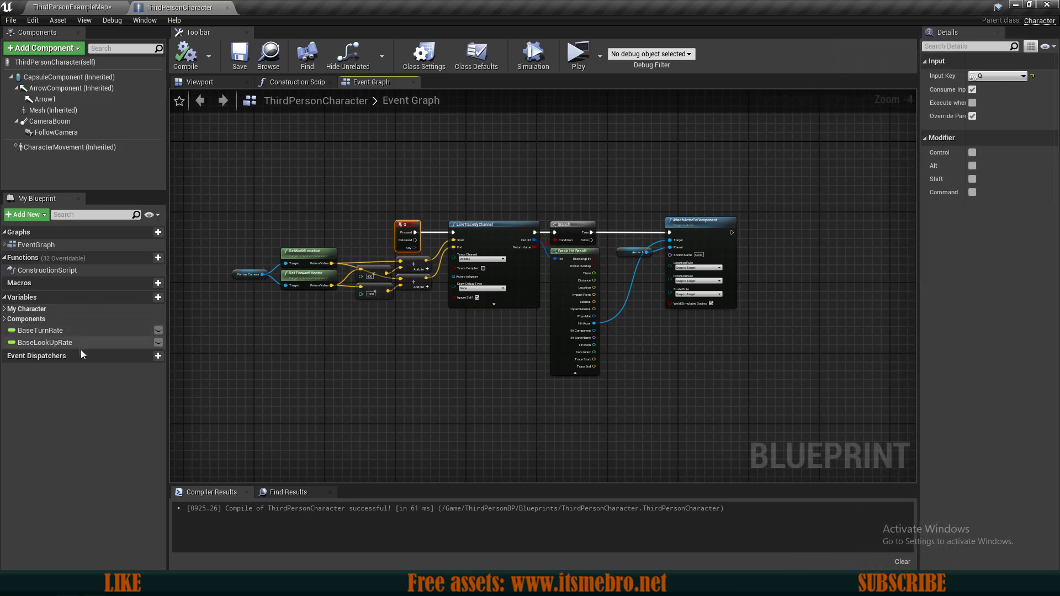
left_click_drag(167, 396, 125, 392)
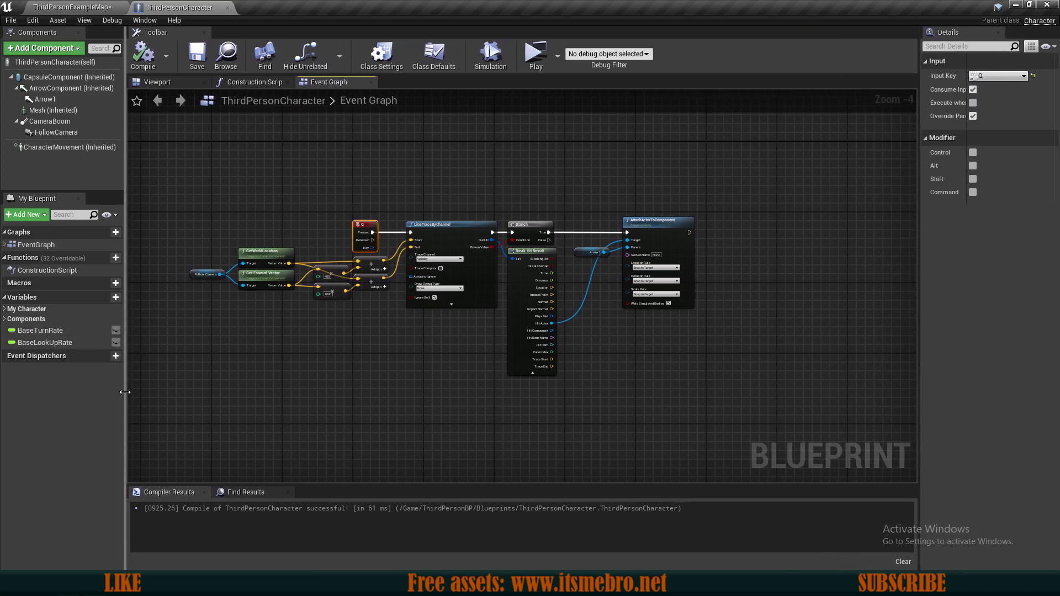
left_click(282, 402)
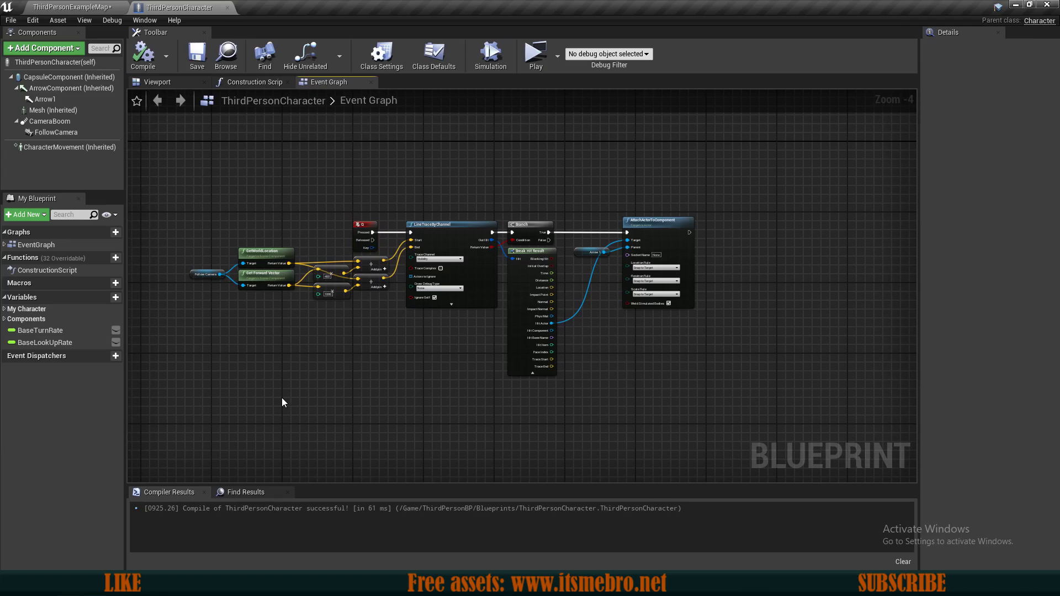
Examine how the camera location and forward vector nodes feed LineTraceByChannel, Branch and Break Hit Result
scroll(281, 402, "up", 4)
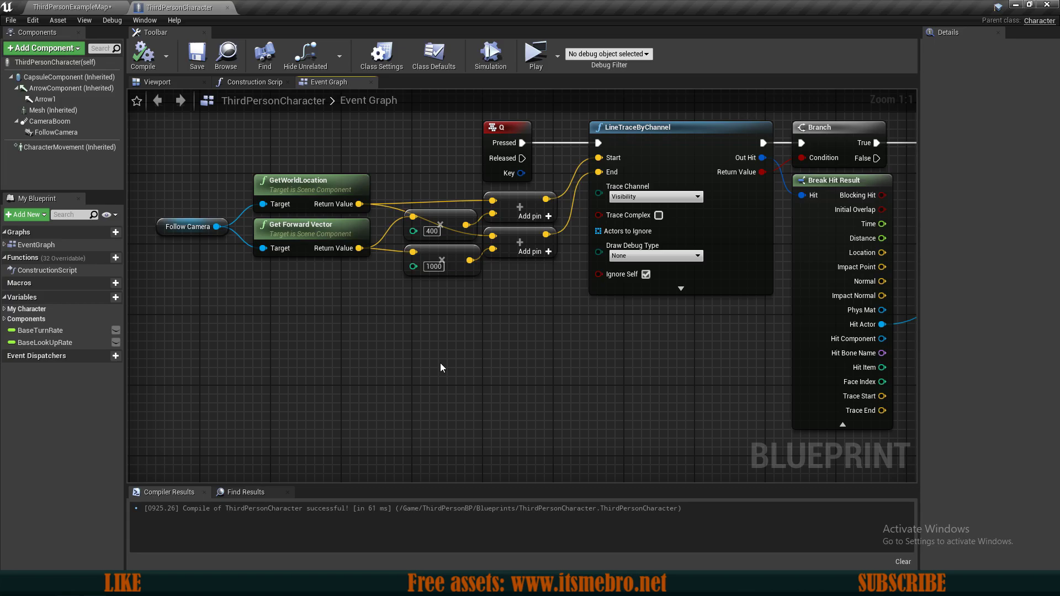
scroll(439, 362, "down", 3)
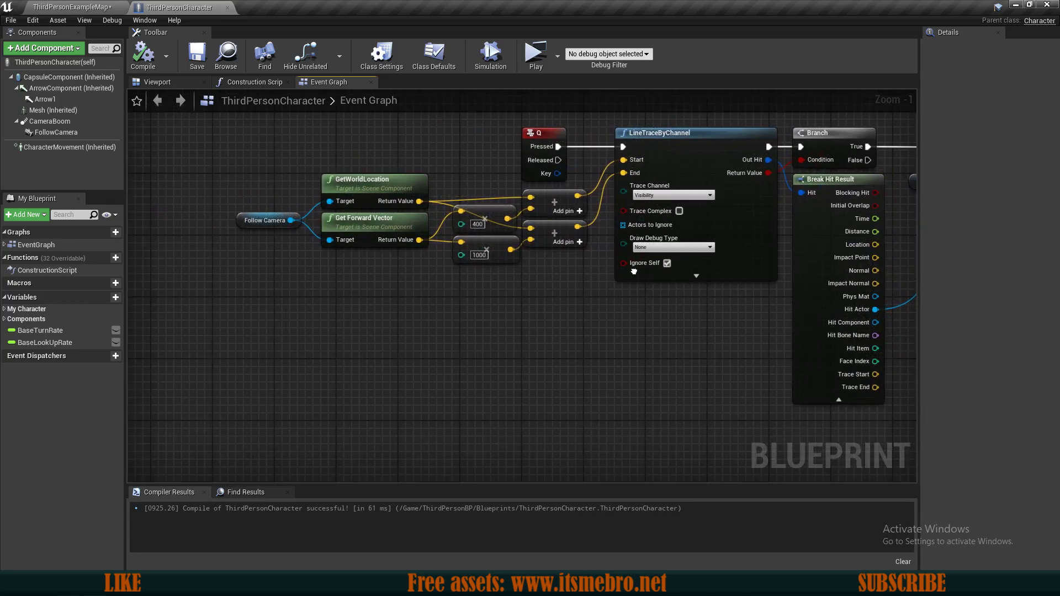
scroll(535, 293, "down", 1)
right_click_drag(566, 298, 508, 297)
scroll(535, 293, "up", 1)
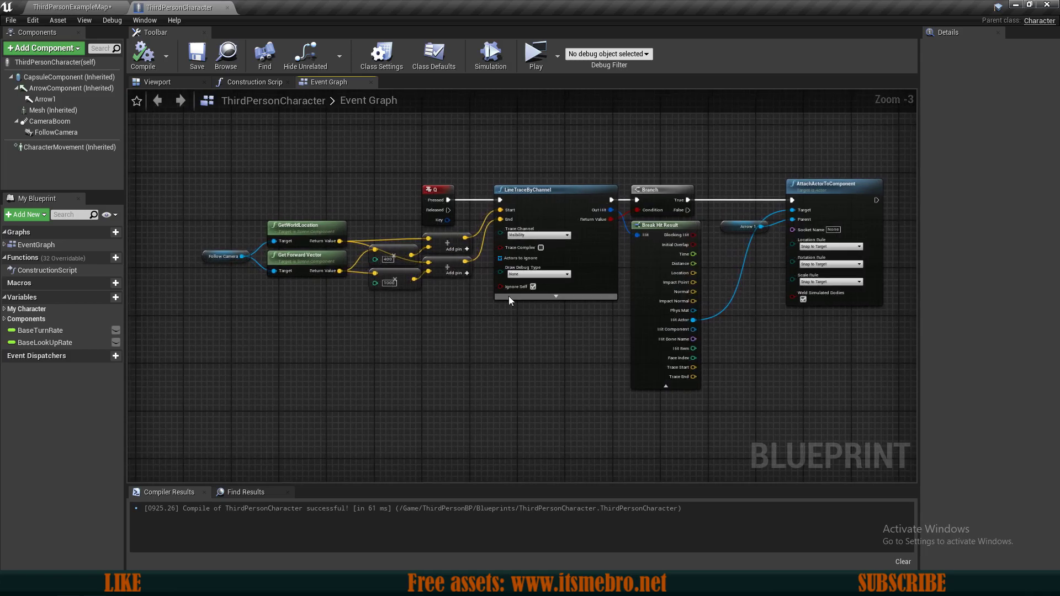